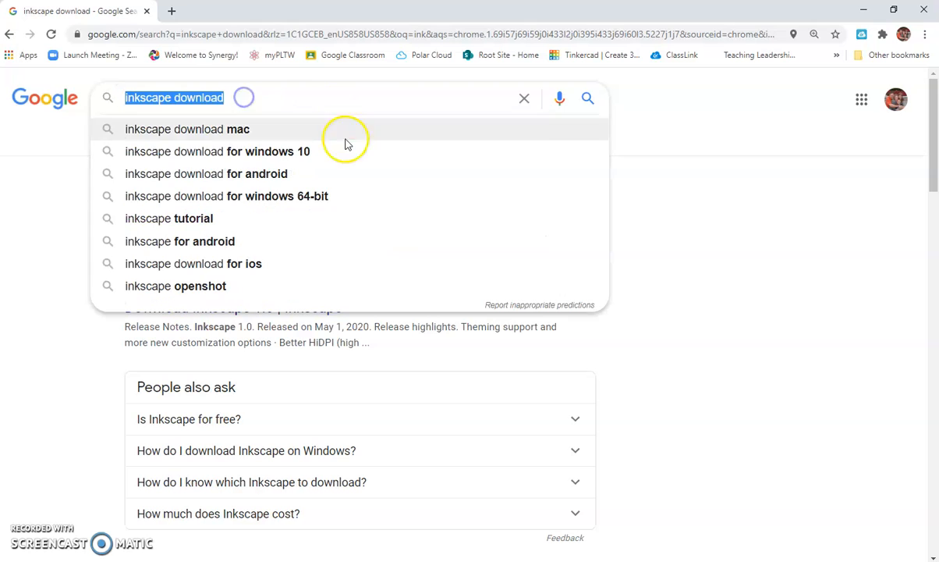
# Open the Inkscape 1.0.1 release page from the search results and go to its Windows download options.
pyautogui.click(66, 330)
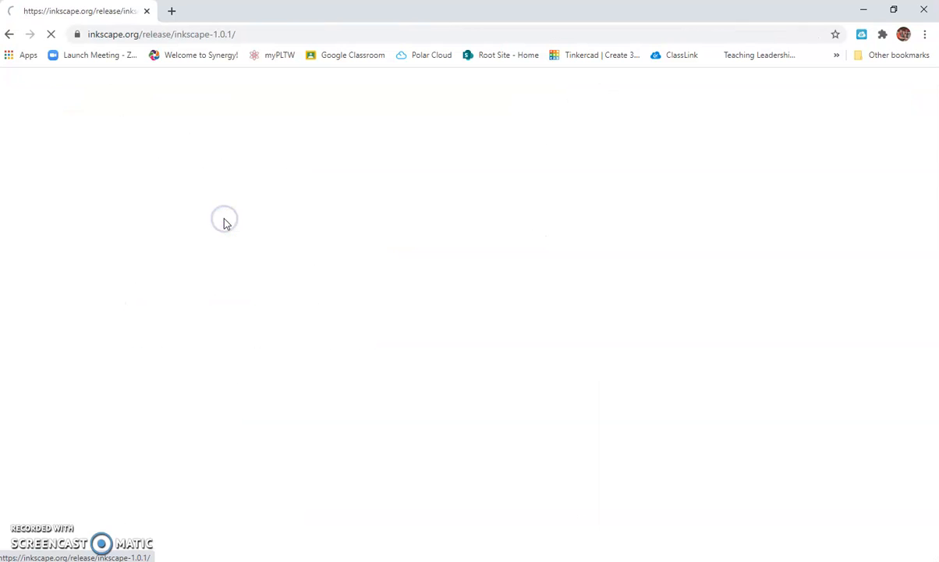
pyautogui.scroll(-3, 353, 295)
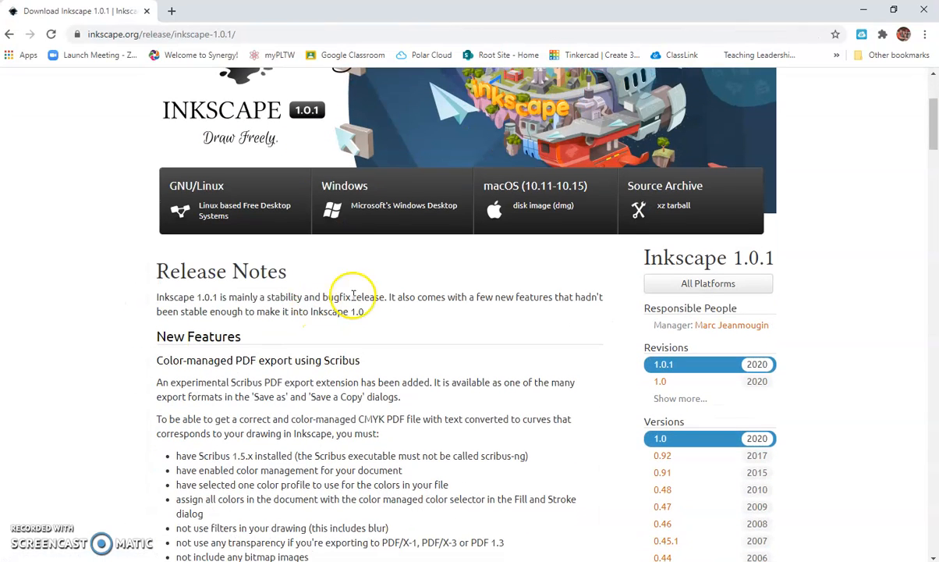
pyautogui.click(356, 206)
pyautogui.scroll(-1, 234, 408)
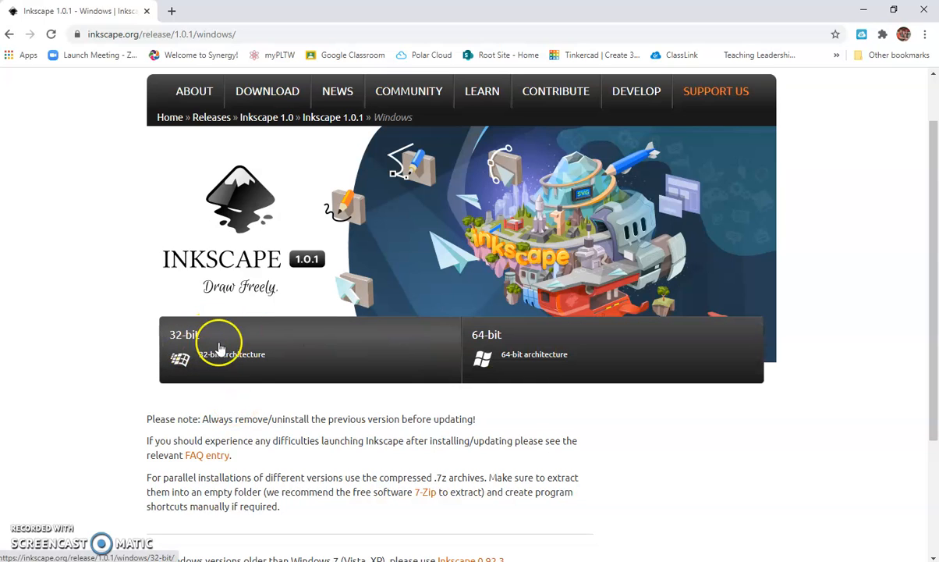
pyautogui.scroll(-2, 345, 351)
pyautogui.scroll(2, 347, 337)
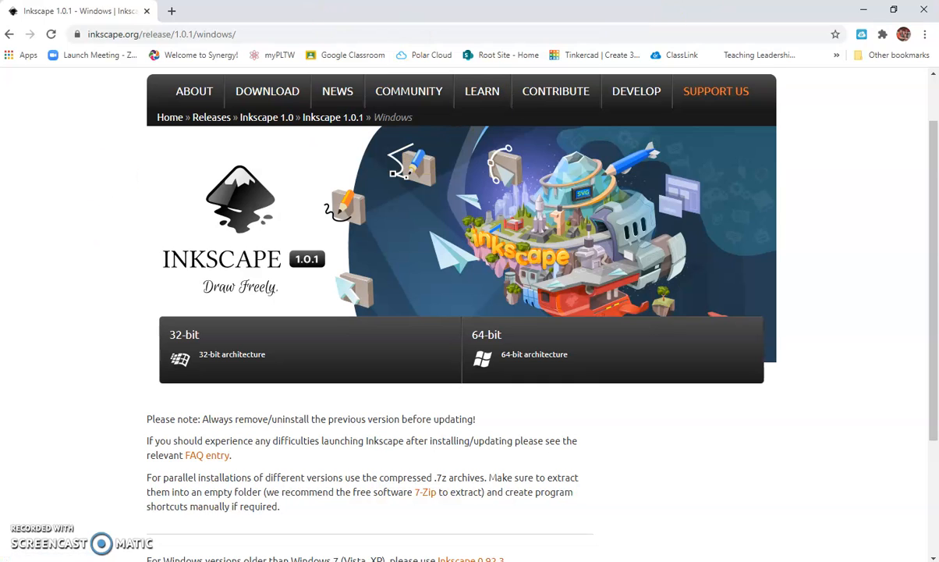
# Open the 3axis.co website in a new browser tab.
pyautogui.click(171, 12)
pyautogui.click(167, 37)
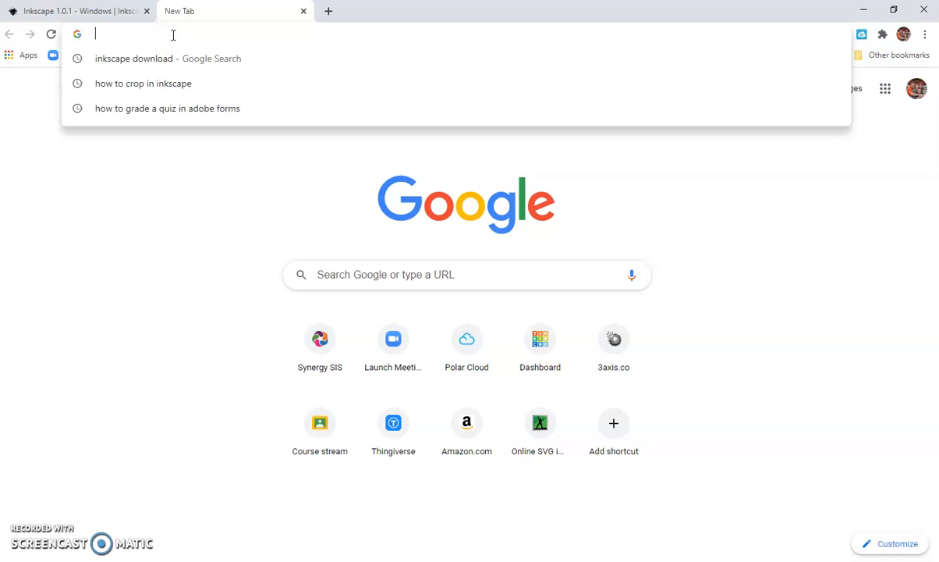
pyautogui.write('3axi')
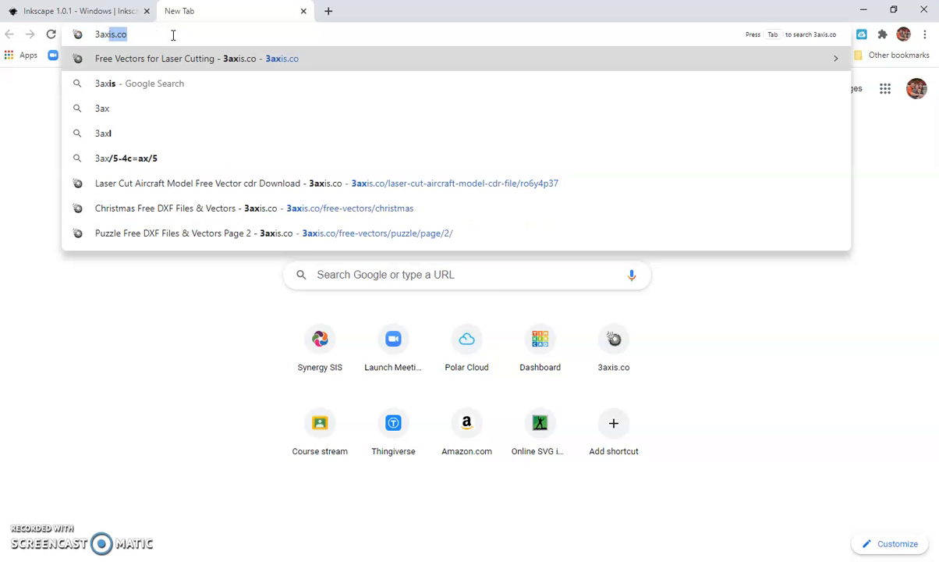
pyautogui.write('s.c')
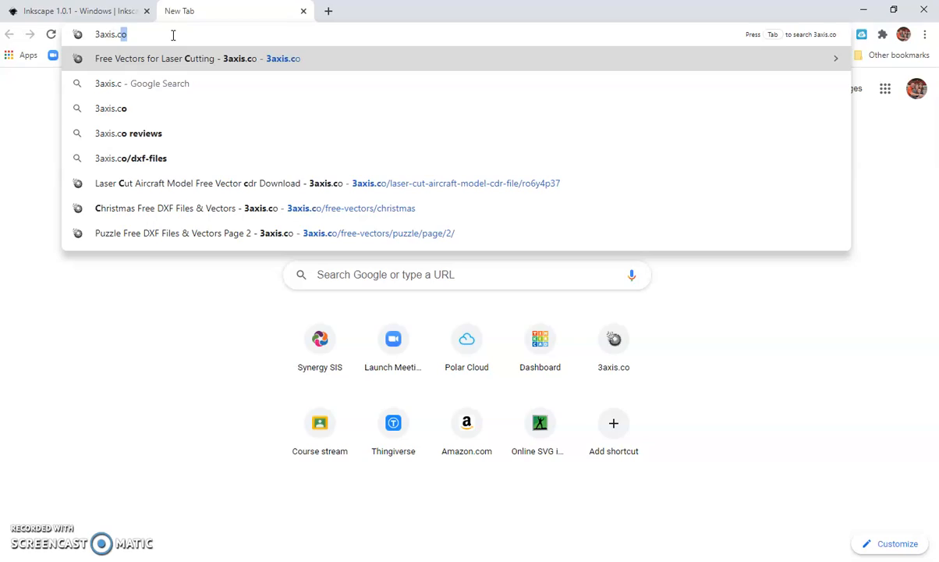
pyautogui.press('Return')
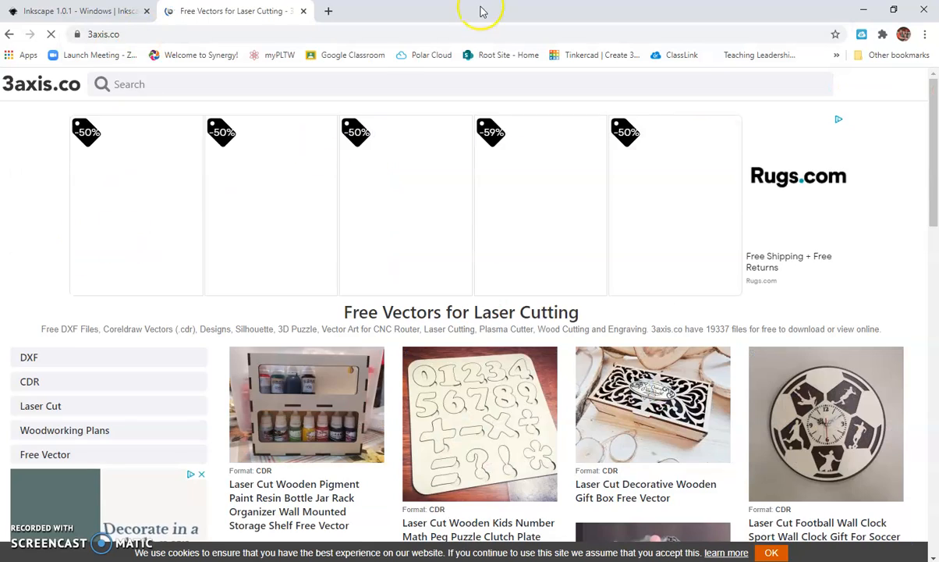
# Look through the free laser-cutting vector designs on the 3axis.co home page.
pyautogui.scroll(-1, 534, 300)
pyautogui.scroll(-4, 512, 295)
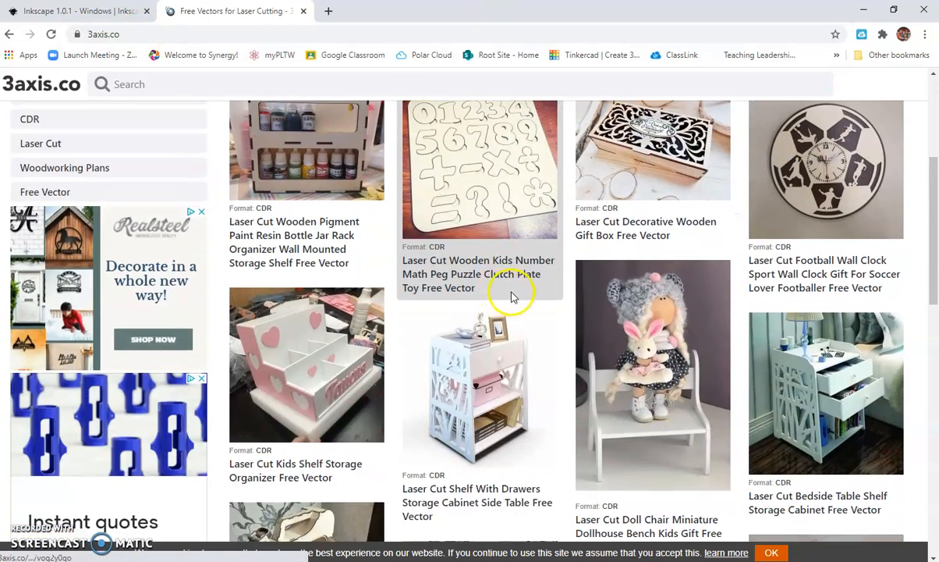
pyautogui.scroll(-3, 308, 368)
pyautogui.scroll(-4, 308, 369)
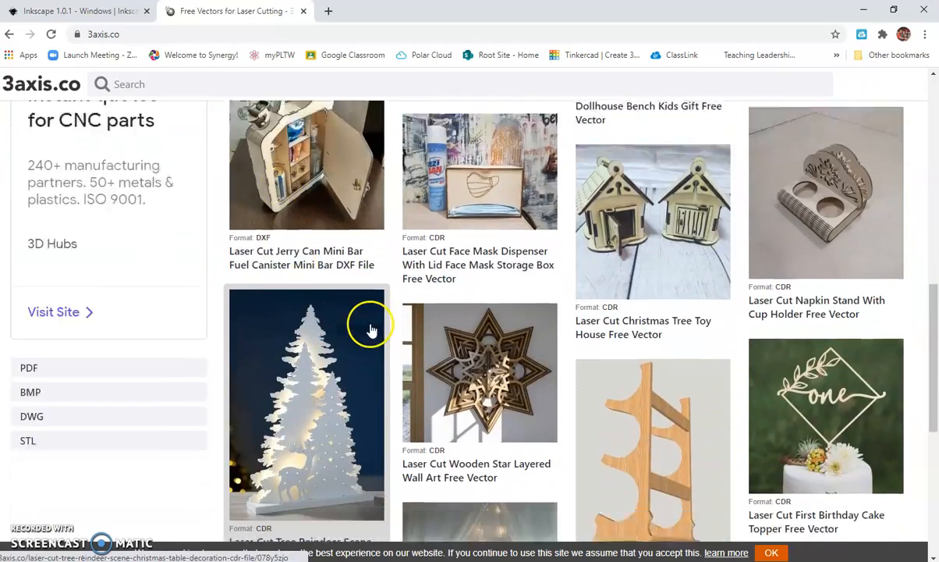
pyautogui.scroll(-2, 476, 331)
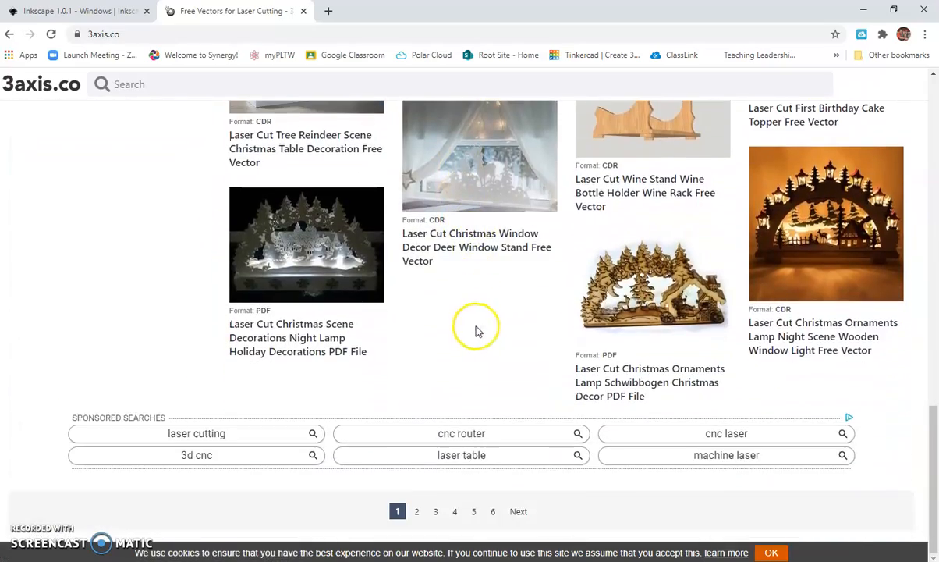
pyautogui.scroll(15, 480, 329)
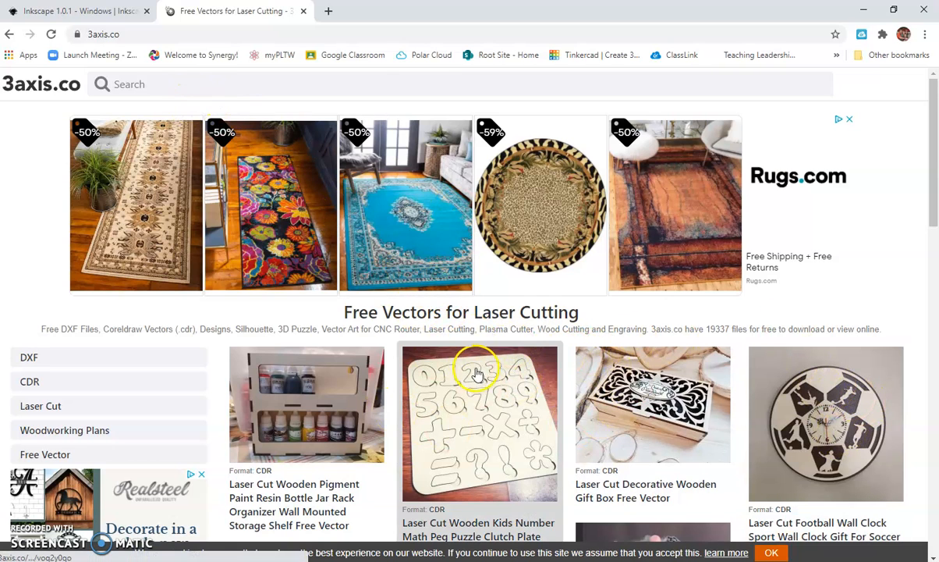
pyautogui.scroll(-3, 478, 367)
pyautogui.scroll(3, 480, 359)
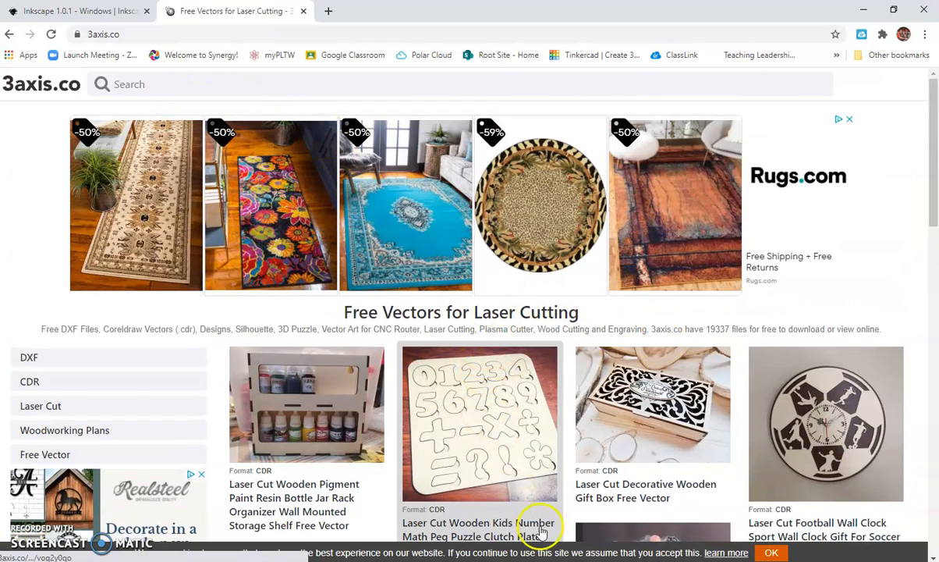
pyautogui.scroll(-2, 539, 483)
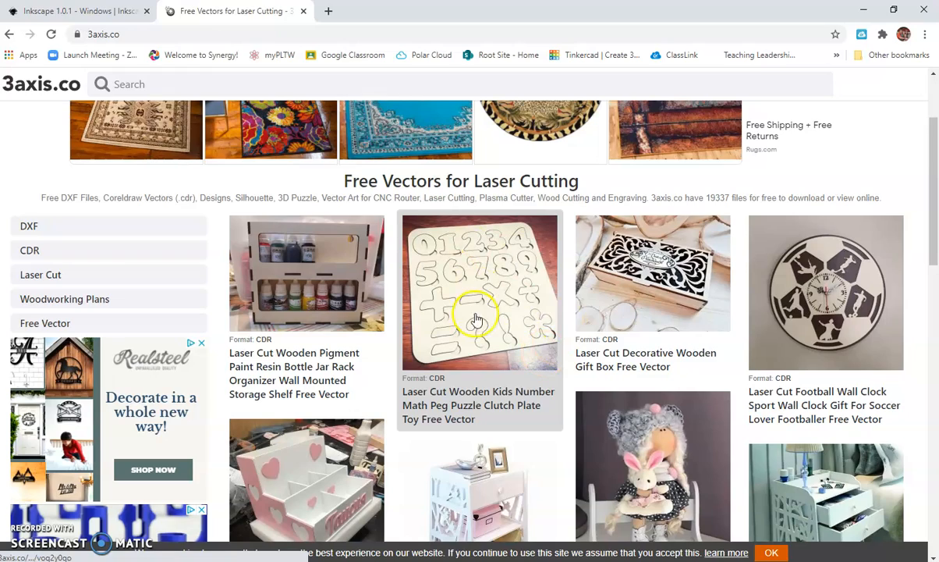
pyautogui.scroll(-2, 676, 289)
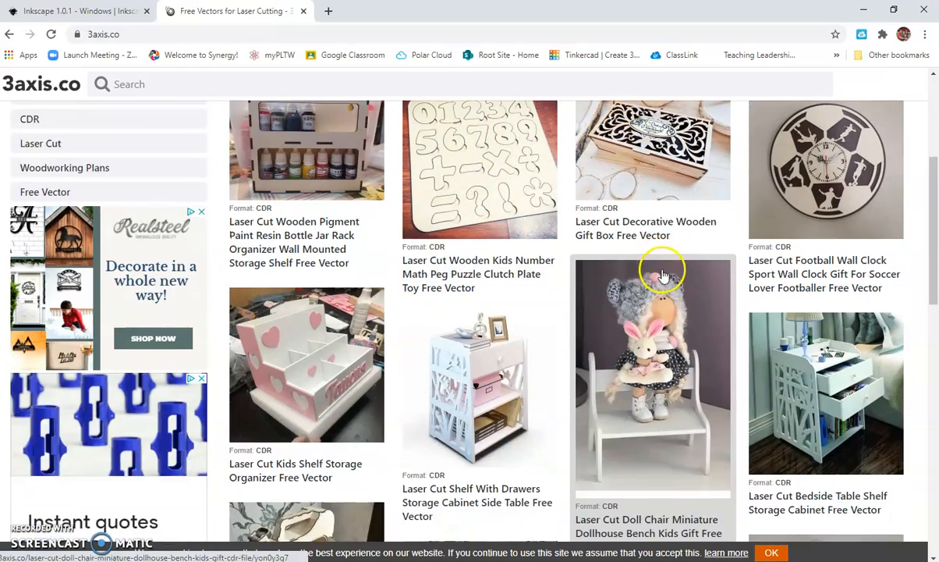
pyautogui.scroll(4, 667, 267)
# Search 3axis.co for "3d puzzle".
pyautogui.click(155, 84)
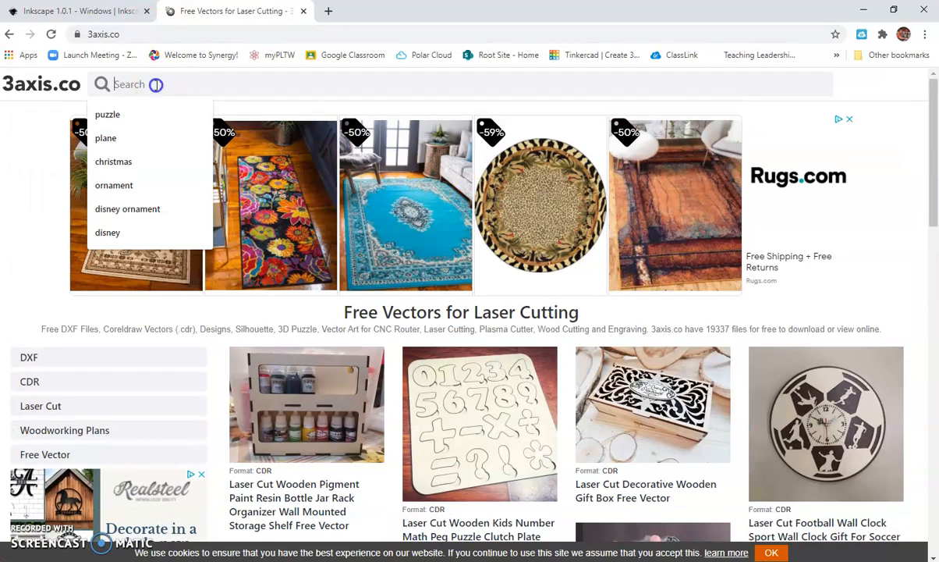
pyautogui.click(117, 114)
pyautogui.click(115, 83)
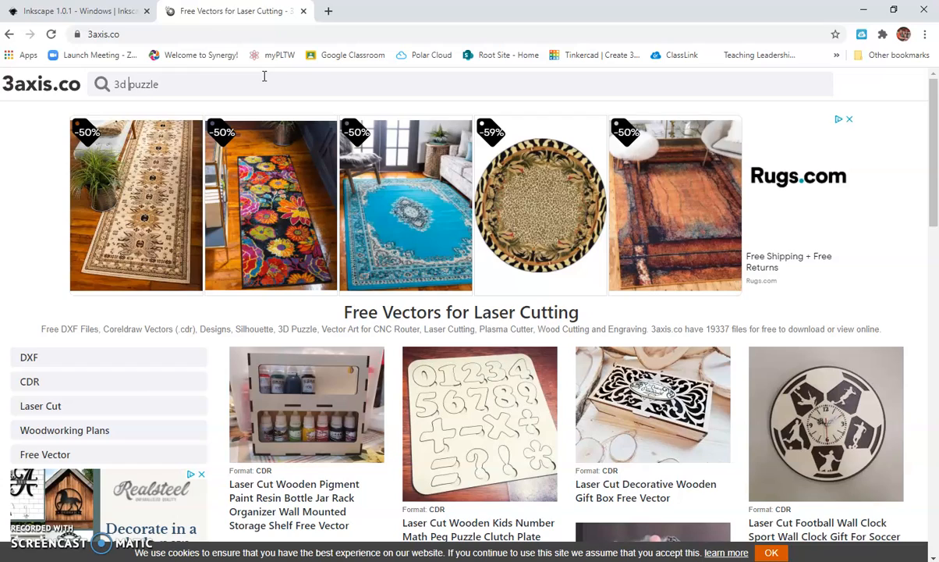
pyautogui.press('Return')
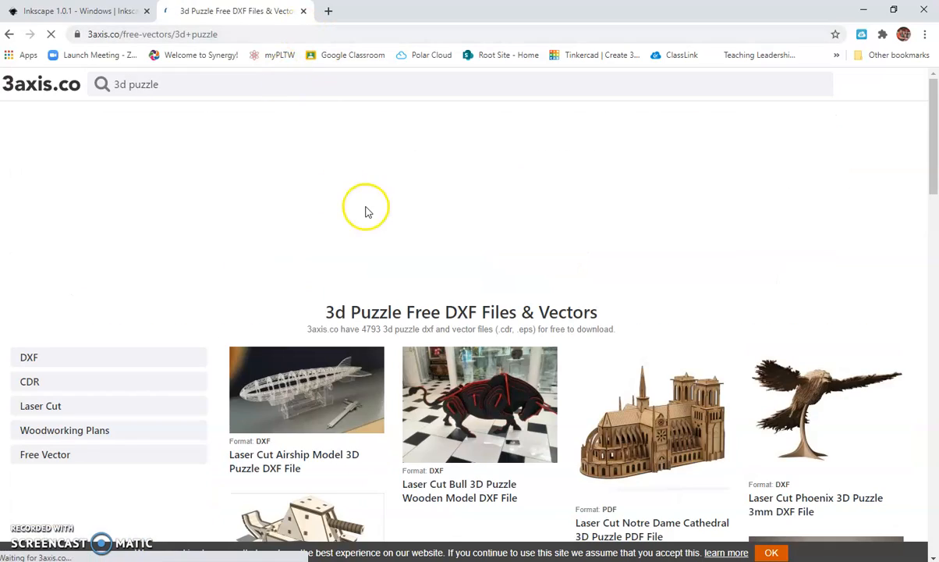
# Examine the first page of 3d puzzle results, comparing the models and their file formats.
pyautogui.scroll(-3, 535, 357)
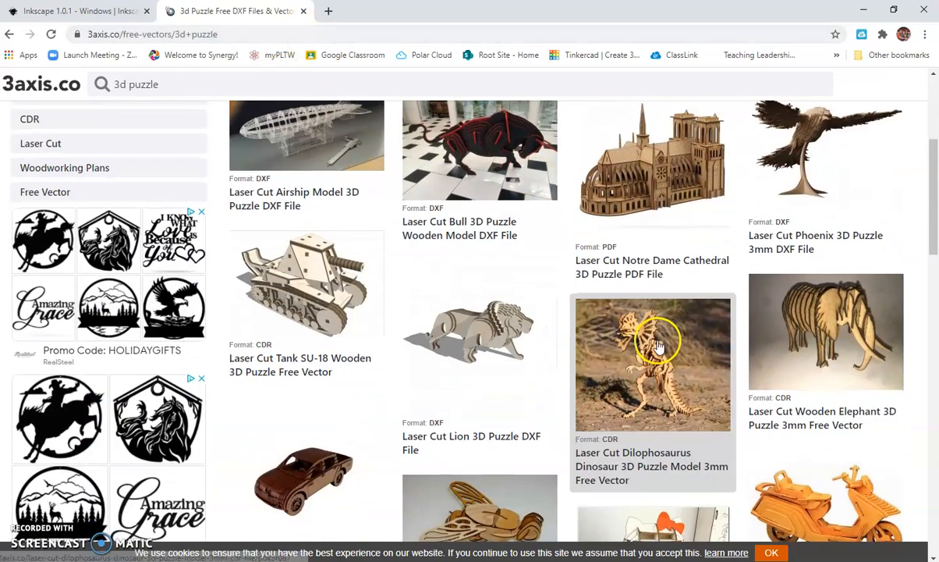
pyautogui.scroll(-2, 663, 252)
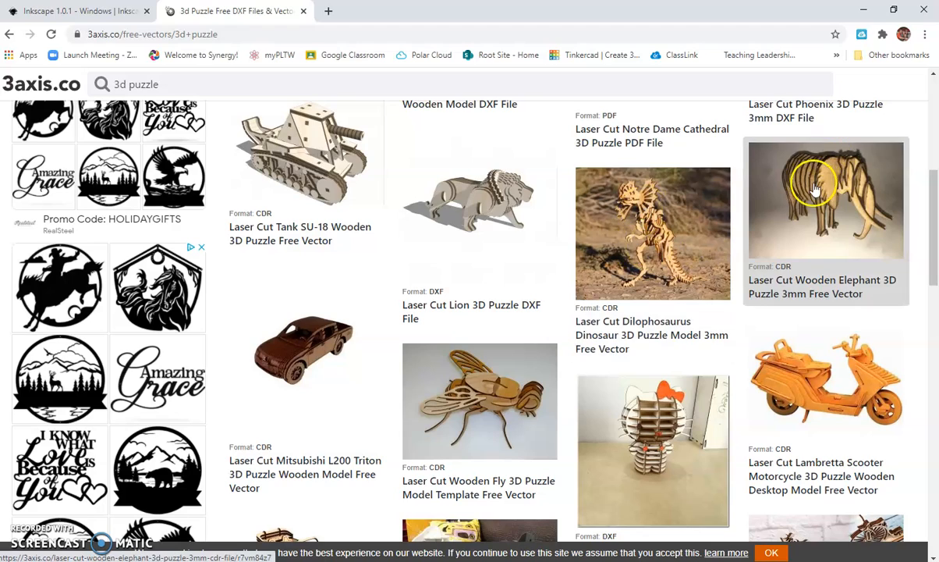
pyautogui.scroll(-3, 646, 210)
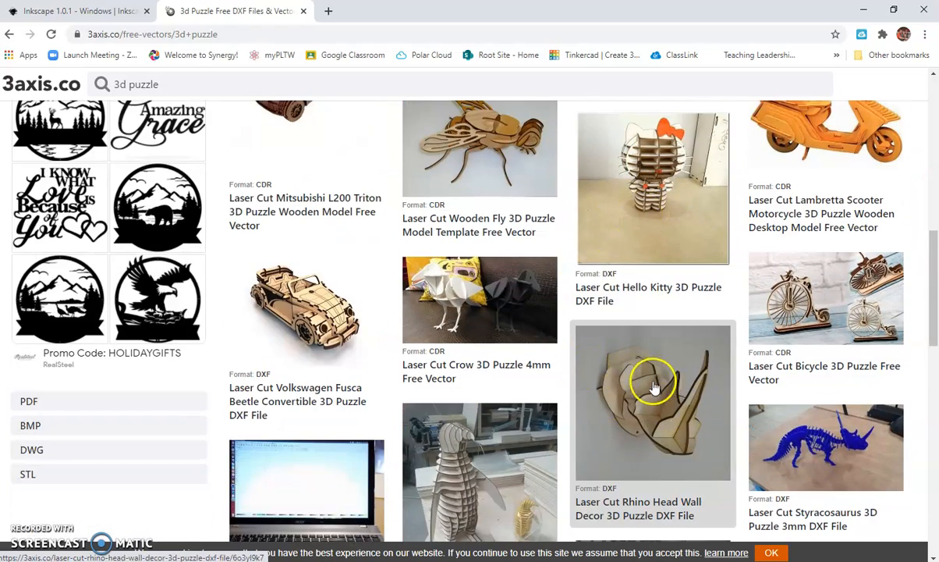
pyautogui.scroll(-2, 640, 374)
pyautogui.scroll(-1, 639, 370)
pyautogui.scroll(-2, 570, 289)
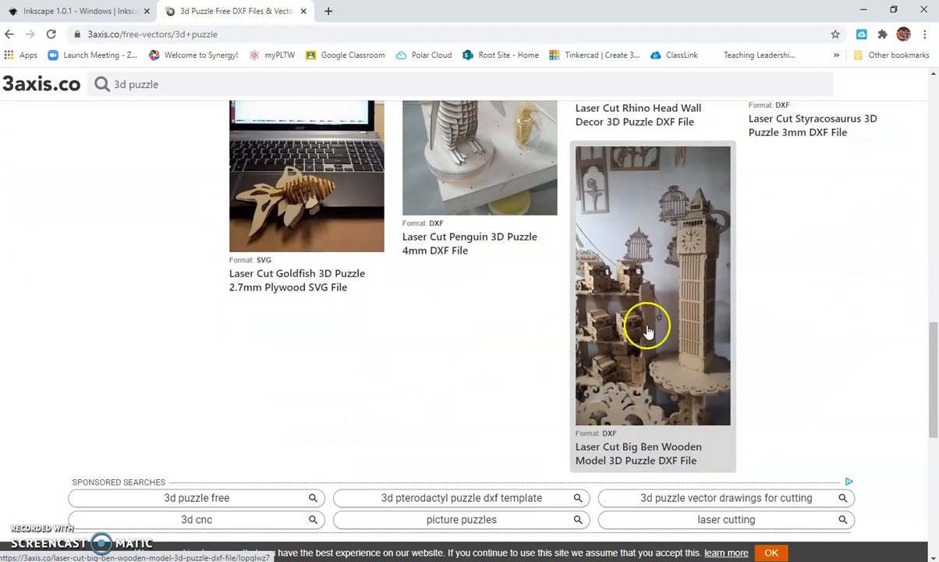
pyautogui.scroll(6, 644, 318)
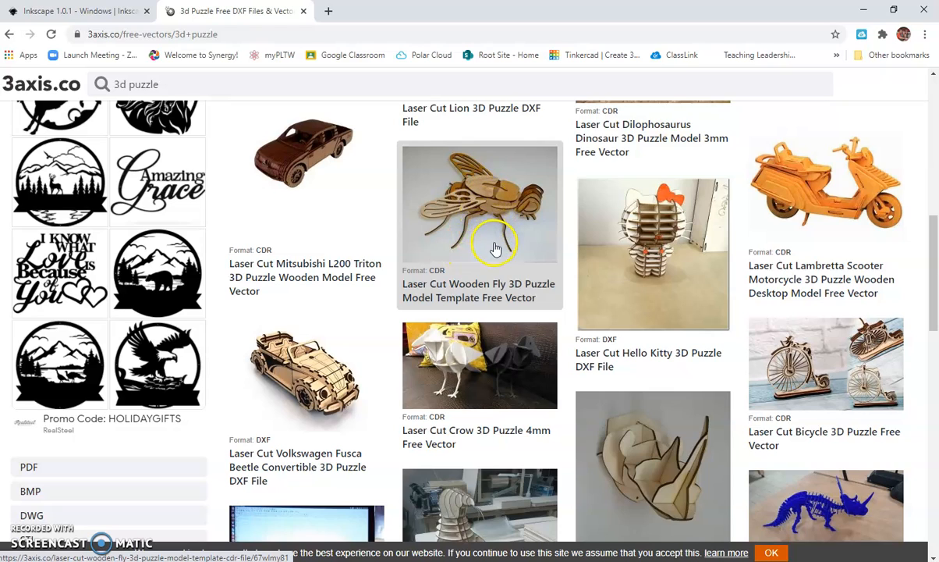
pyautogui.scroll(-4, 485, 207)
pyautogui.scroll(4, 486, 207)
pyautogui.scroll(-8, 466, 290)
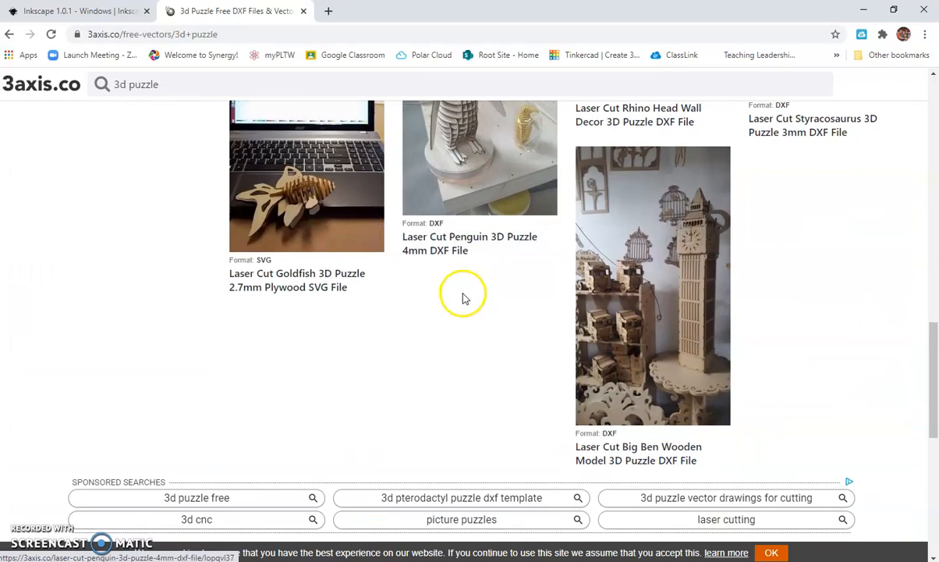
# Go to page 2 of the 3d puzzle results, dismissing the ad, and look through its models.
pyautogui.click(417, 509)
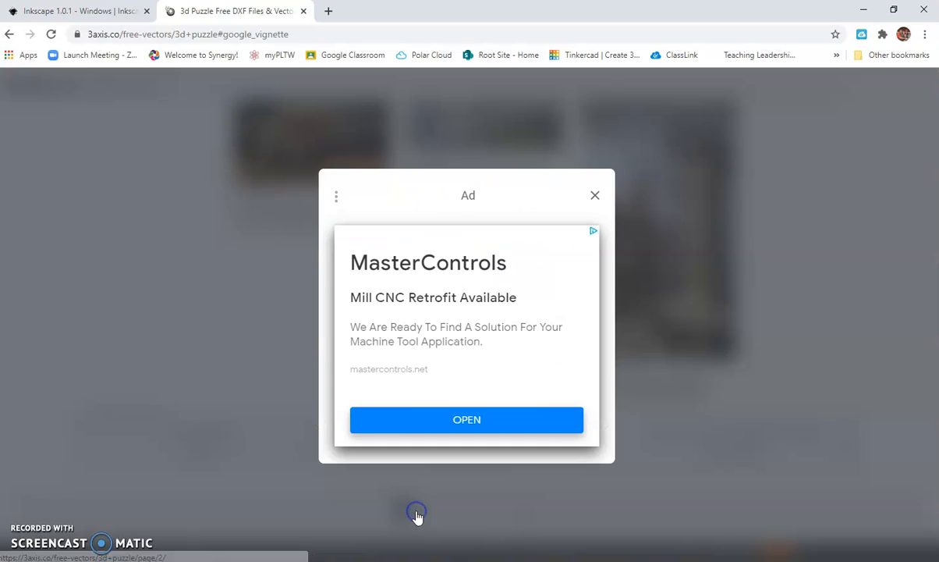
pyautogui.click(596, 195)
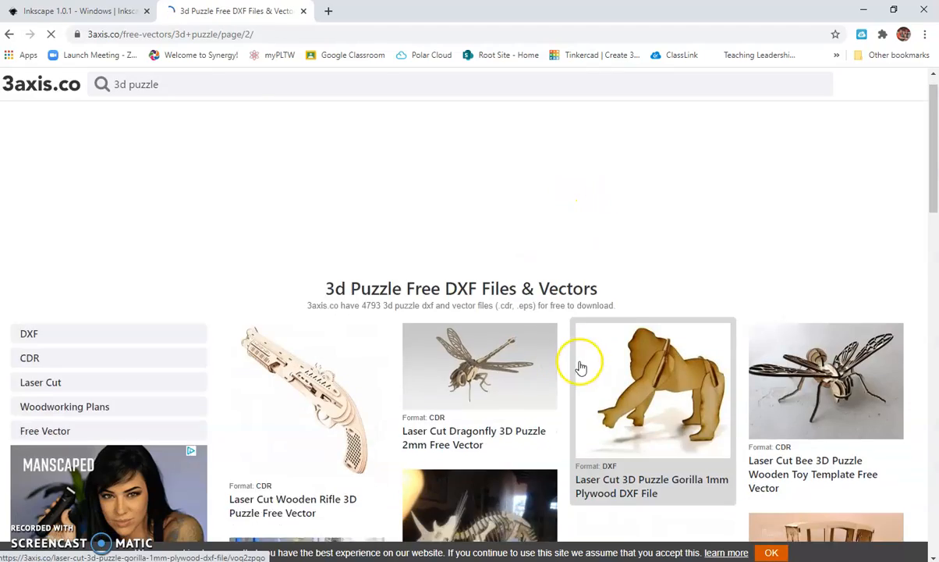
pyautogui.scroll(-3, 576, 363)
pyautogui.scroll(-3, 578, 360)
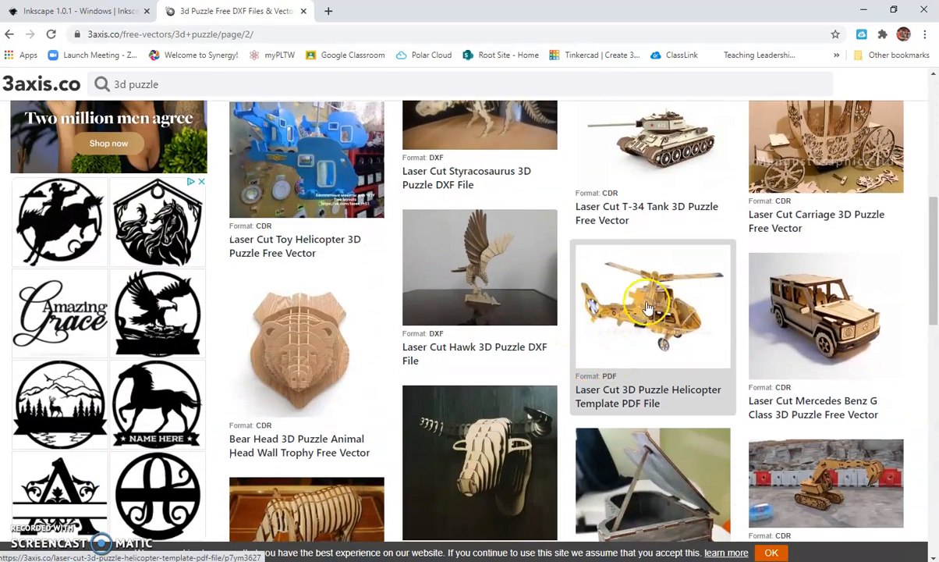
pyautogui.scroll(-6, 654, 314)
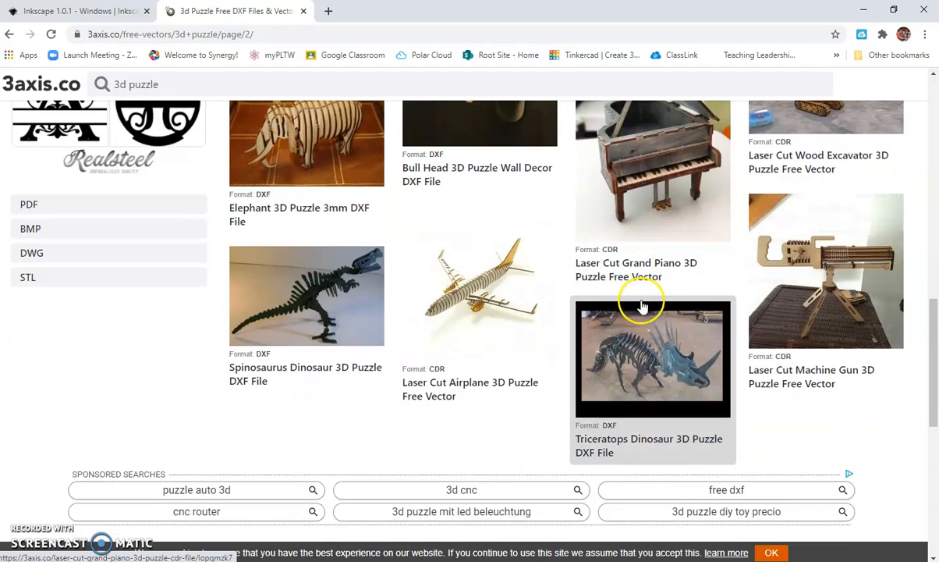
# Go to page 3 of the results and open the Toy Dragon 3D Puzzle DXF File page.
pyautogui.scroll(-3, 409, 498)
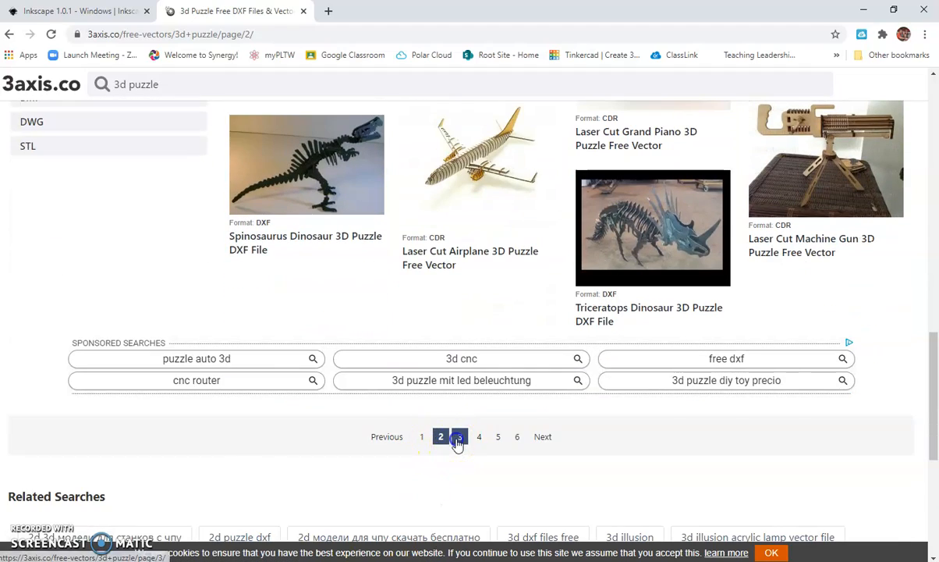
pyautogui.click(458, 442)
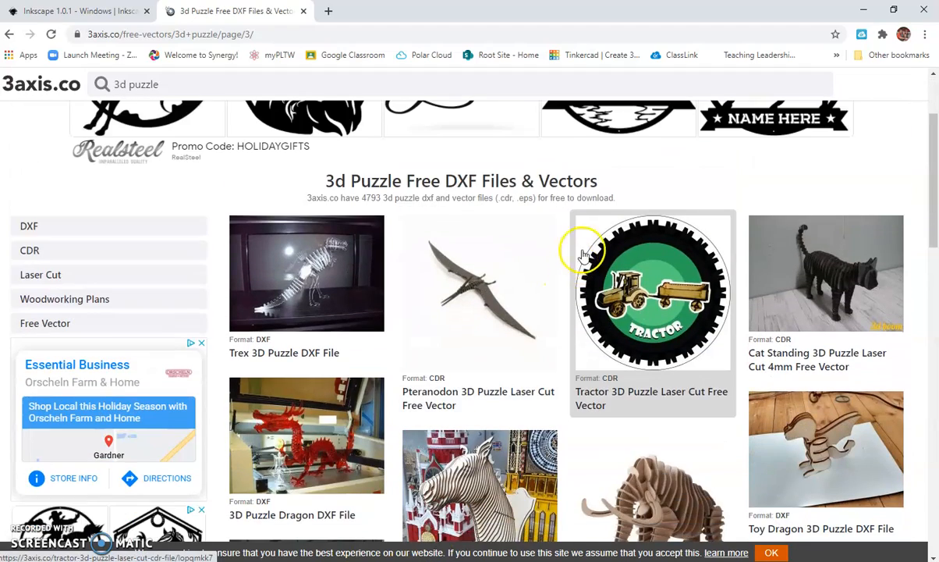
pyautogui.scroll(-4, 582, 234)
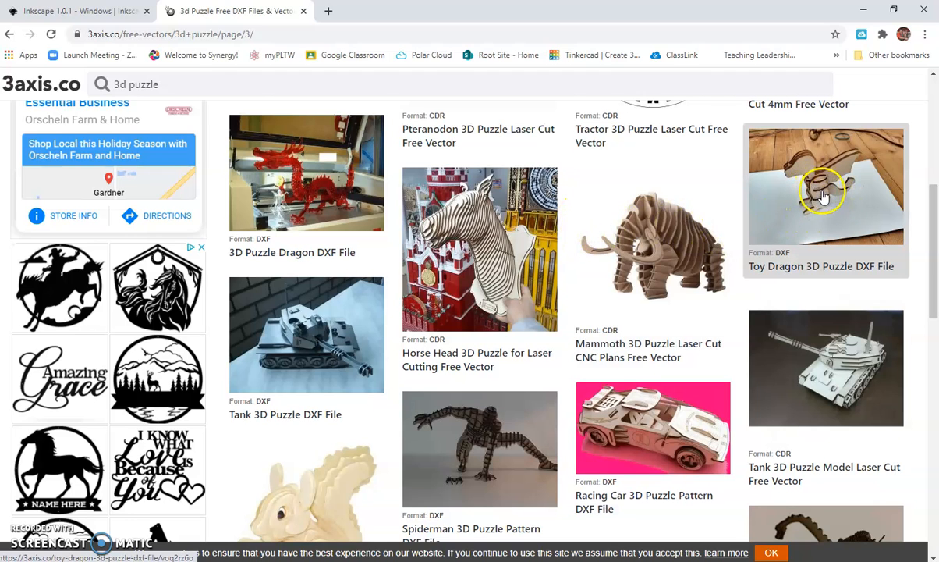
pyautogui.scroll(1, 823, 199)
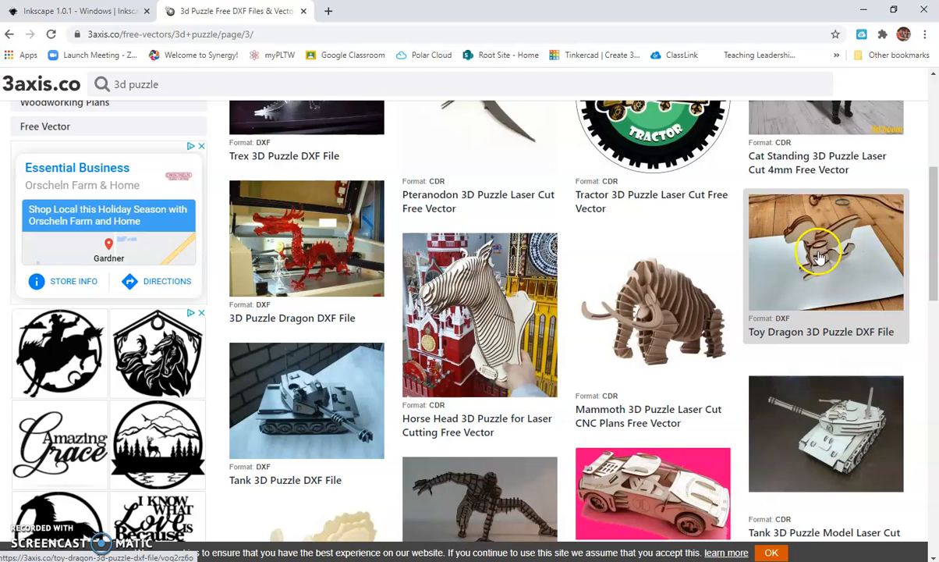
pyautogui.click(819, 258)
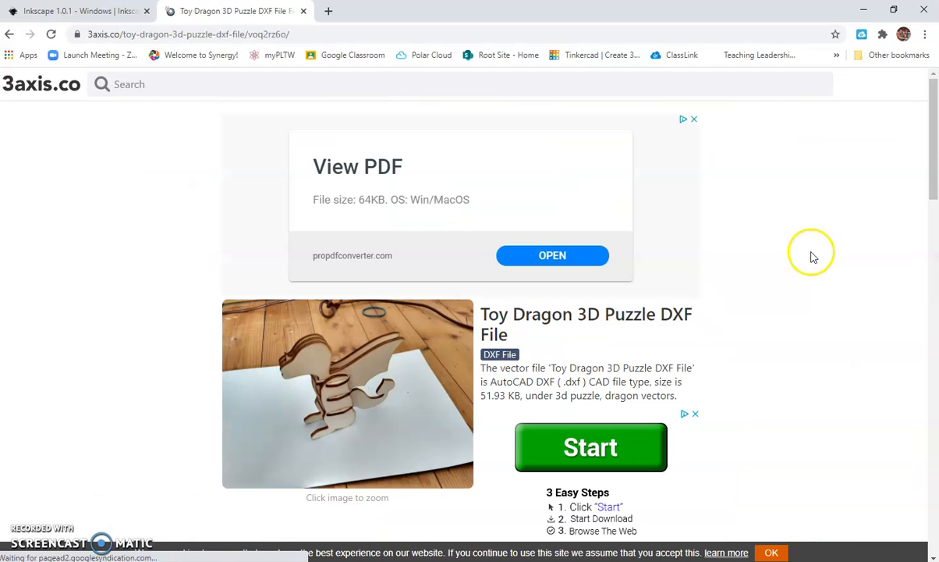
pyautogui.scroll(-3, 546, 335)
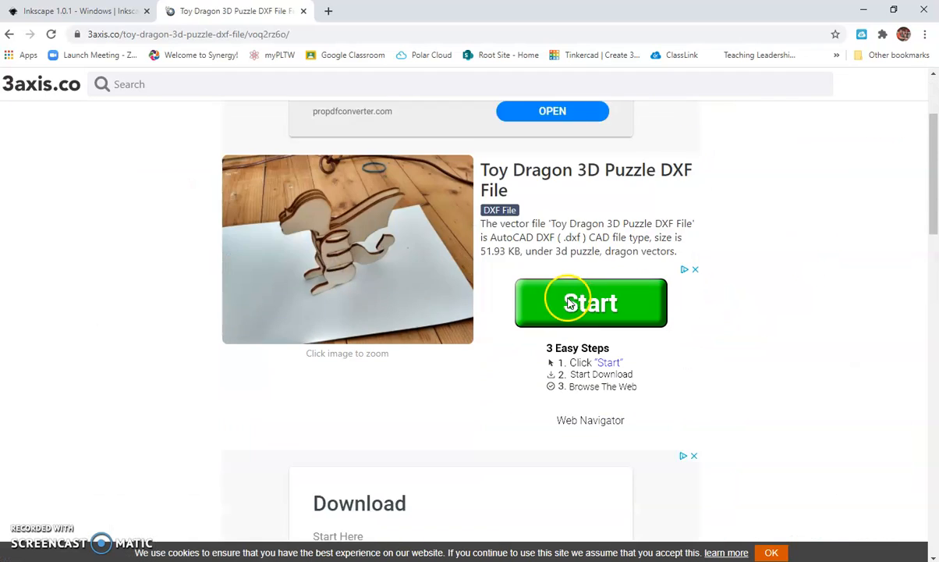
pyautogui.scroll(2, 780, 208)
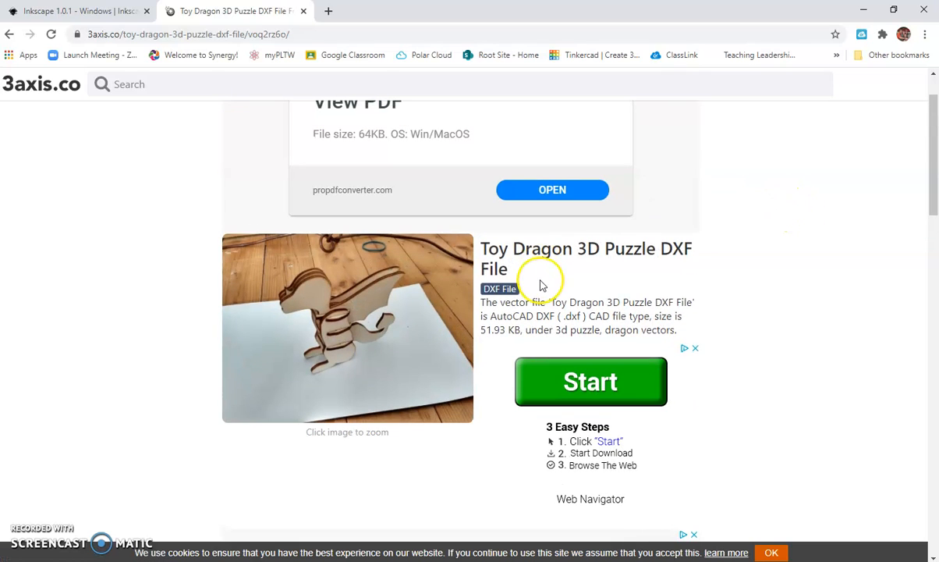
# Look over the Toy Dragon 3D Puzzle DXF File page and start its download.
pyautogui.scroll(-2, 655, 230)
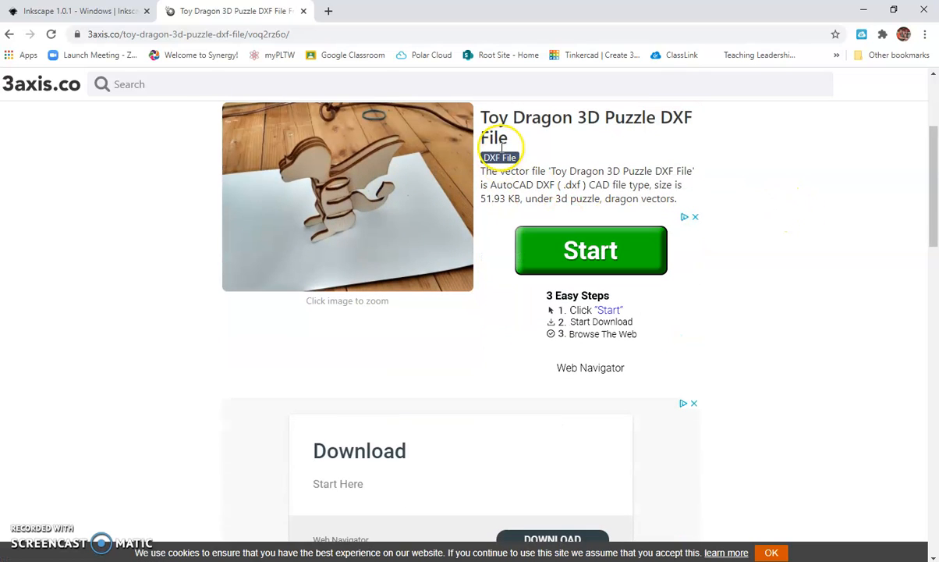
pyautogui.scroll(2, 607, 188)
pyautogui.scroll(-2, 566, 263)
pyautogui.scroll(-3, 585, 266)
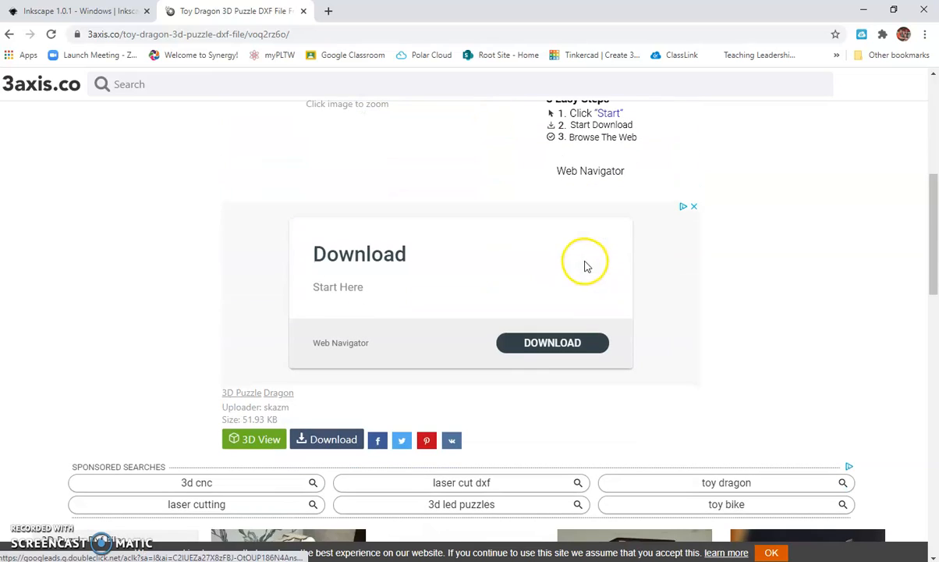
pyautogui.click(326, 442)
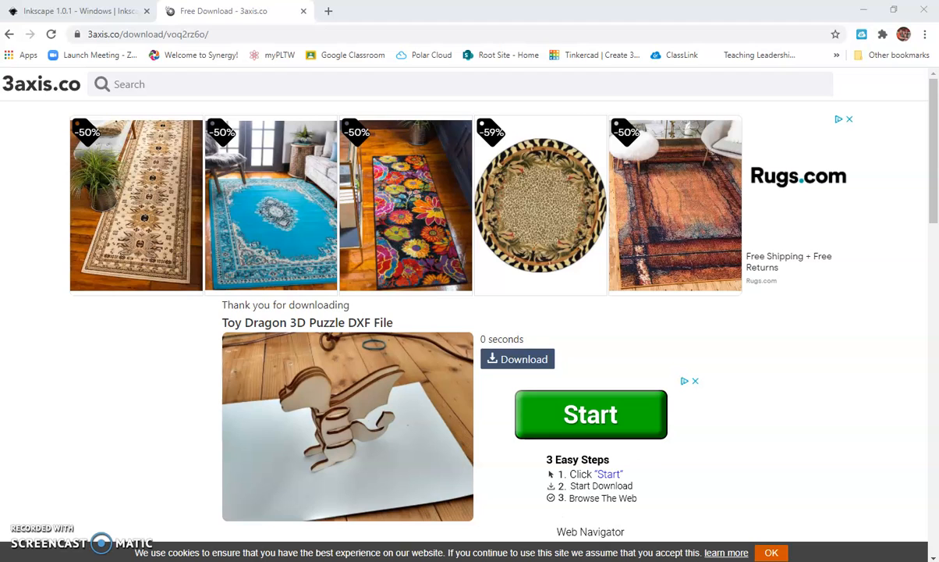
# Switch to Inkscape with the downloaded voq2rz6o.dxf open, and maximize its window to show the puzzle drawing.
pyautogui.moveTo(0, 113); pyautogui.dragTo(451, 93)
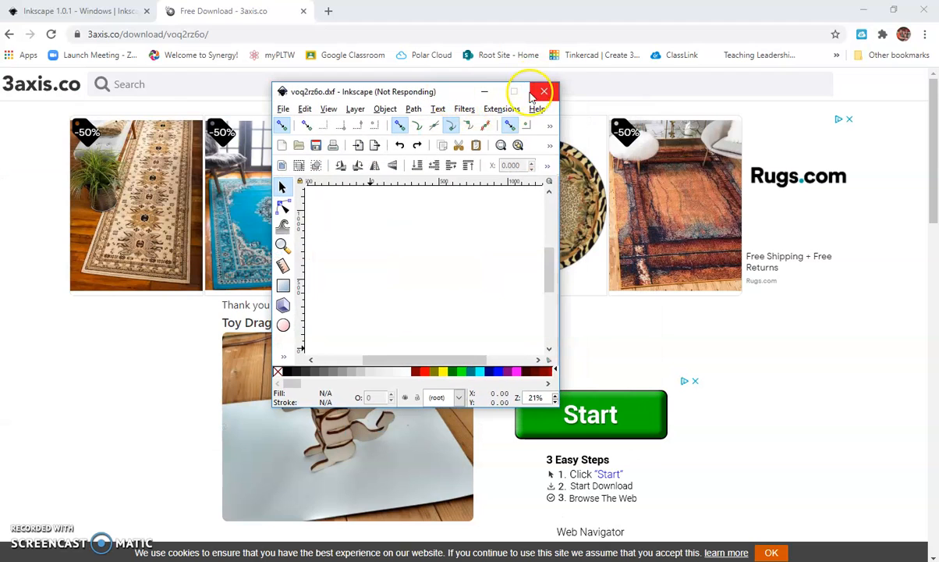
pyautogui.click(669, 92)
pyautogui.scroll(2, 413, 359)
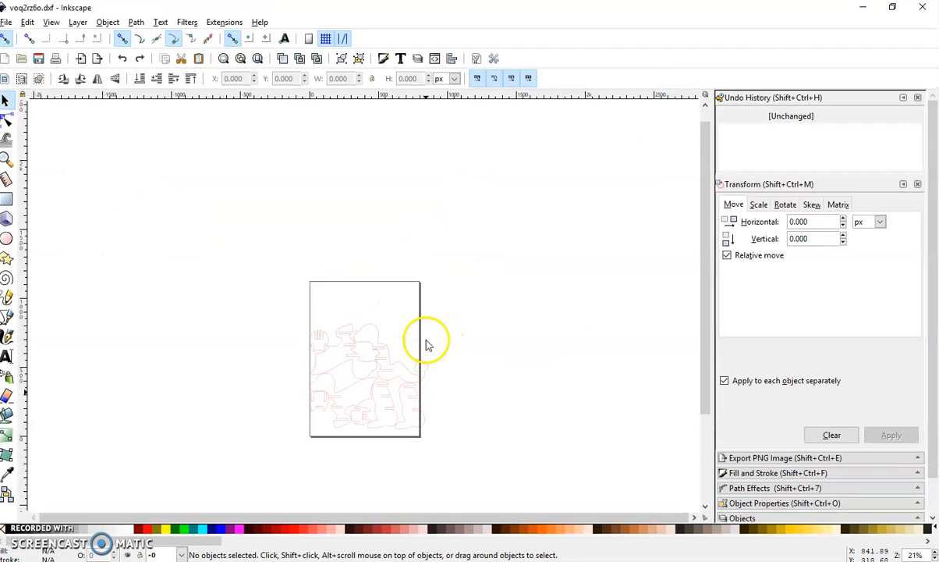
pyautogui.scroll(-3, 444, 390)
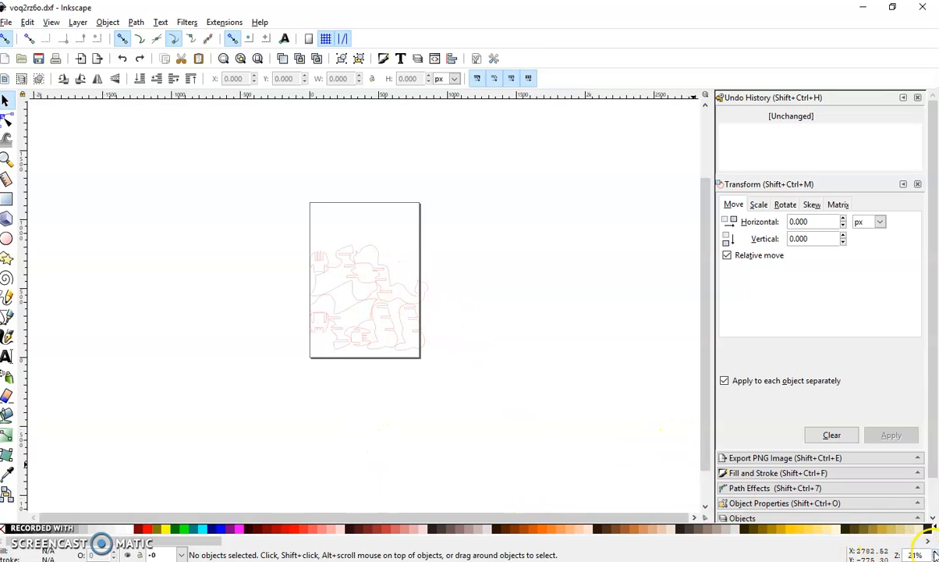
pyautogui.scroll(5, 934, 554)
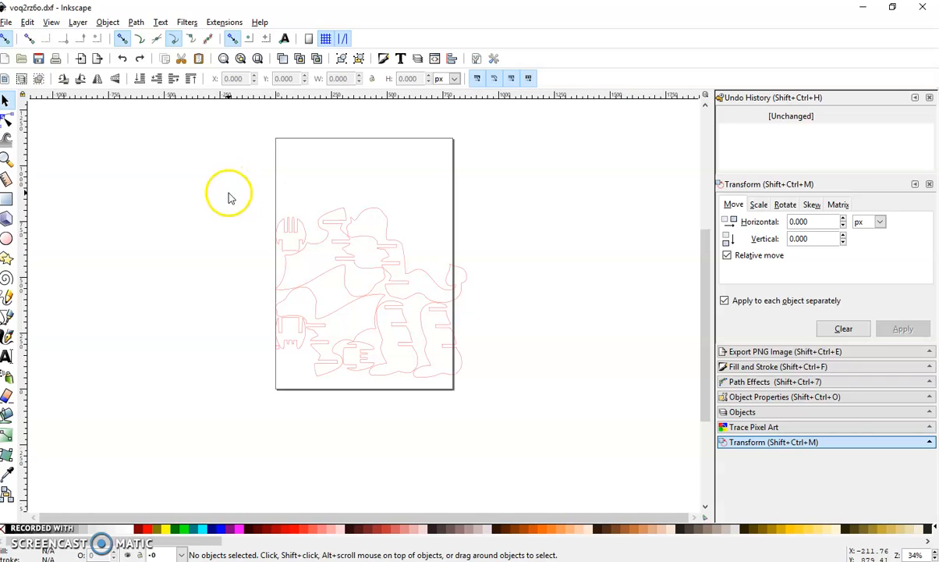
pyautogui.moveTo(264, 185); pyautogui.dragTo(523, 424)
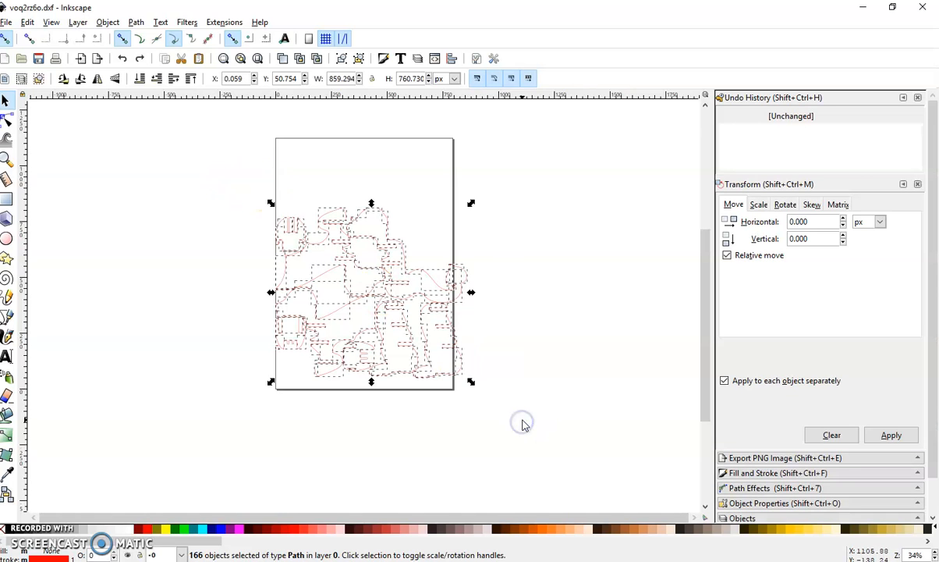
pyautogui.click(538, 245)
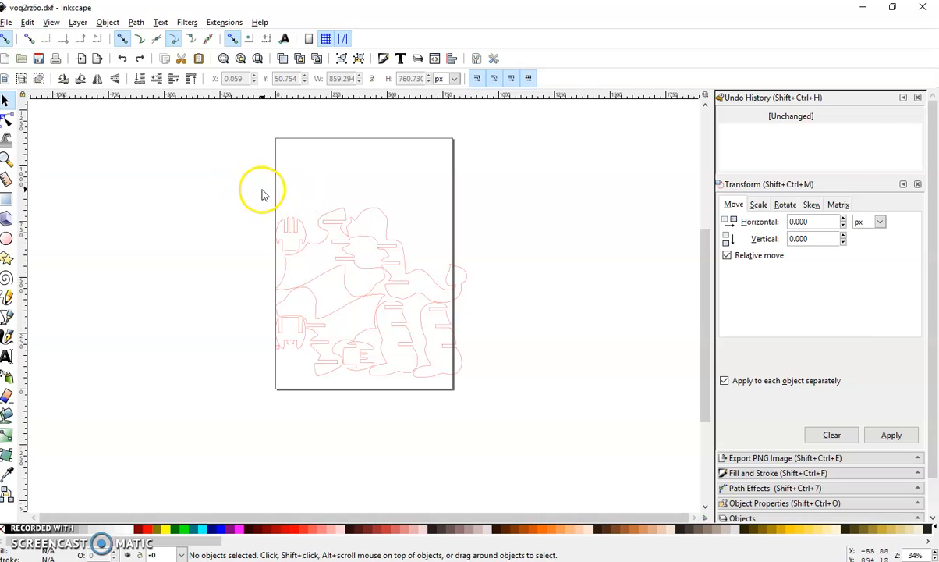
pyautogui.moveTo(263, 194)
pyautogui.mouseDown()
pyautogui.moveTo(489, 388)
pyautogui.moveTo(507, 416)
pyautogui.mouseUp()
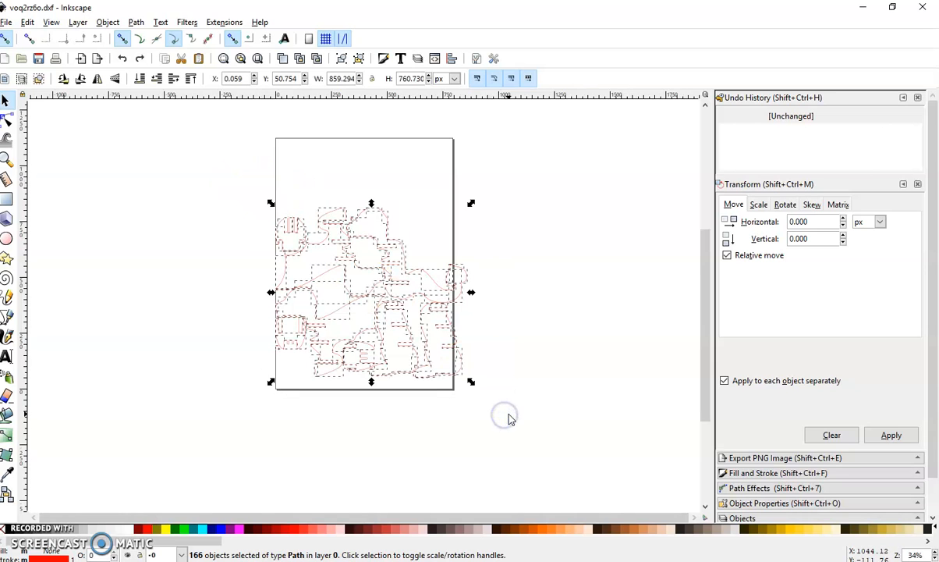
pyautogui.click(480, 314)
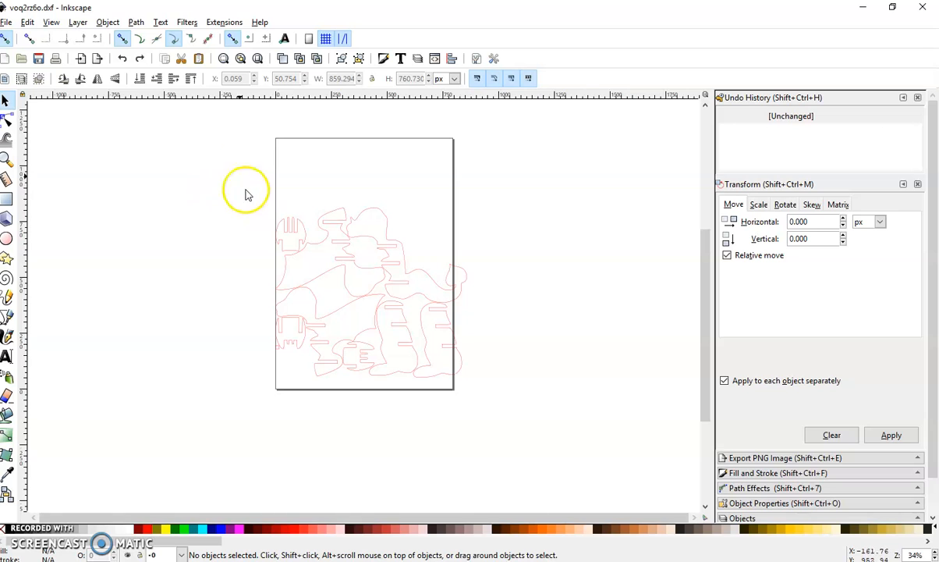
# Select all the dragon puzzle paths and show their stroke paint as RGB values in Fill and Stroke.
pyautogui.moveTo(245, 161)
pyautogui.mouseDown()
pyautogui.moveTo(442, 348)
pyautogui.moveTo(490, 412)
pyautogui.mouseUp()
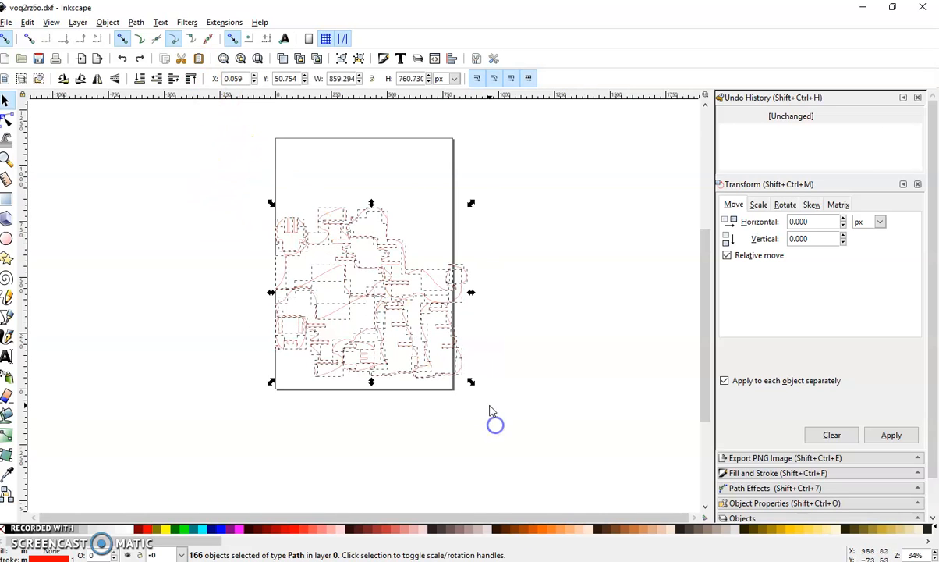
pyautogui.click(107, 22)
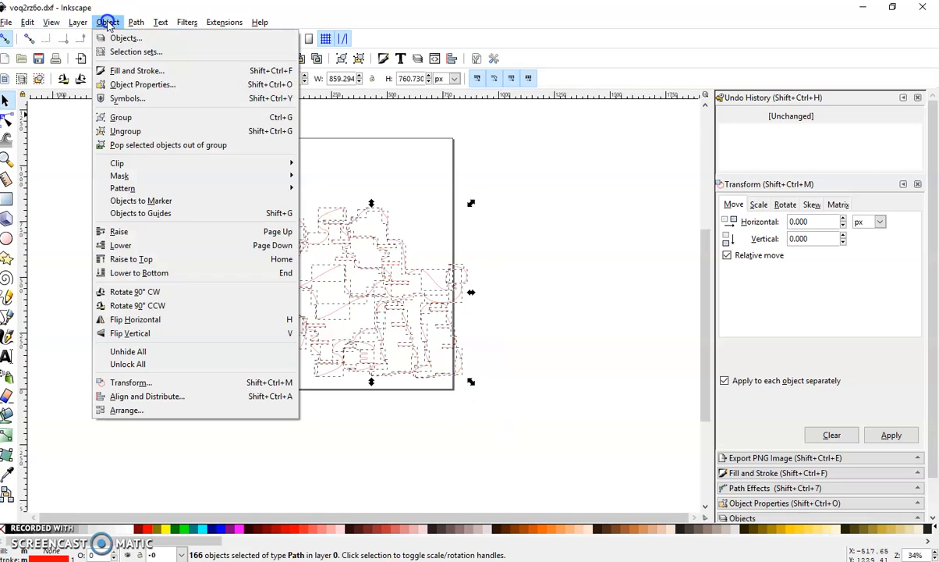
pyautogui.click(135, 72)
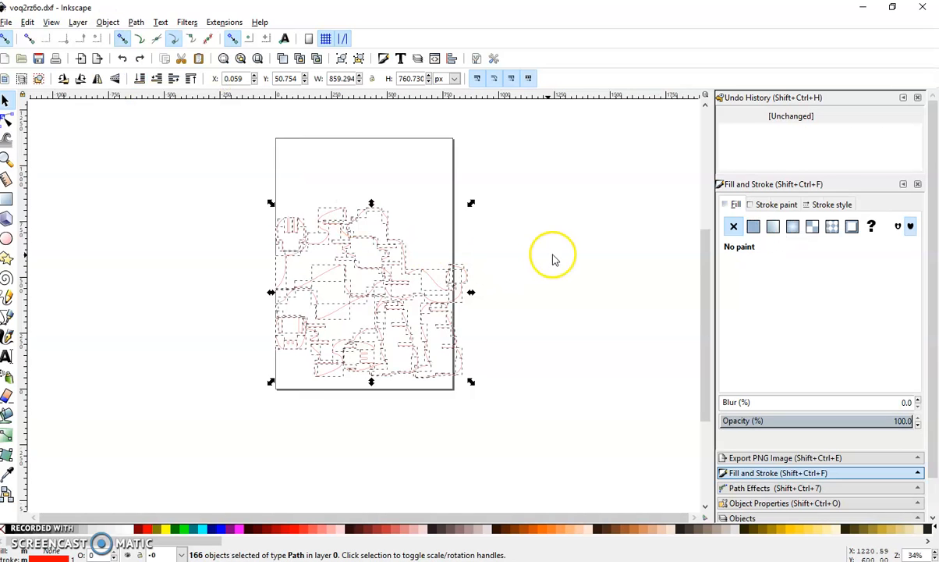
pyautogui.click(752, 233)
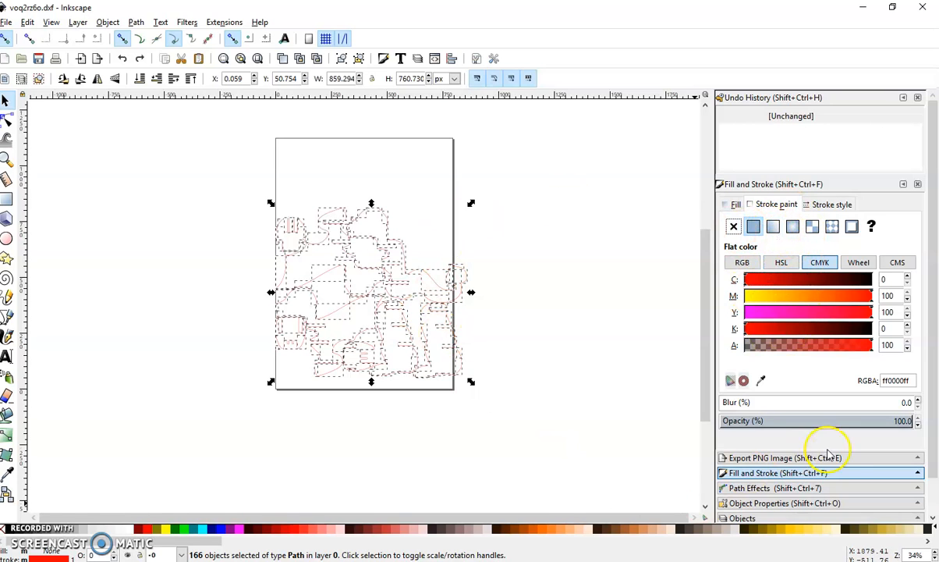
pyautogui.click(934, 552)
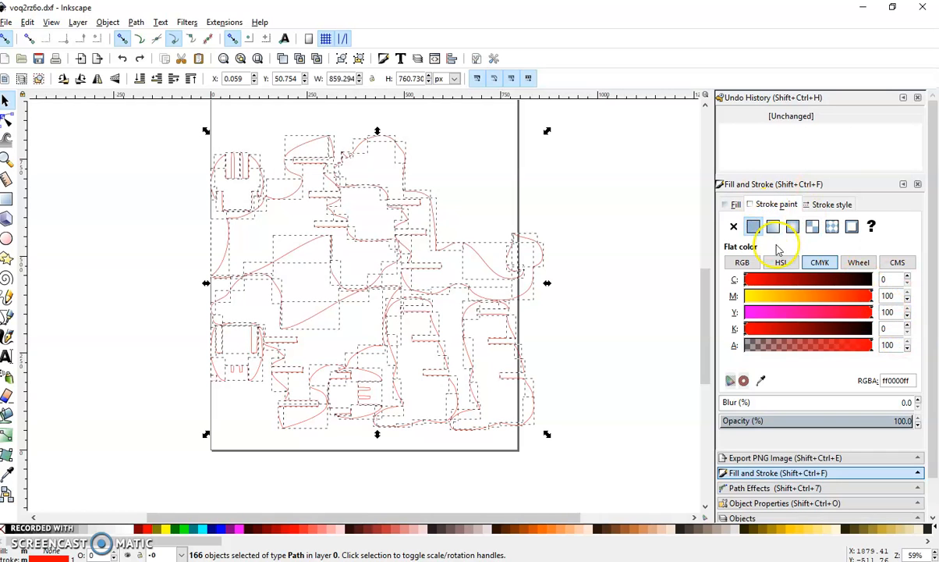
pyautogui.click(744, 263)
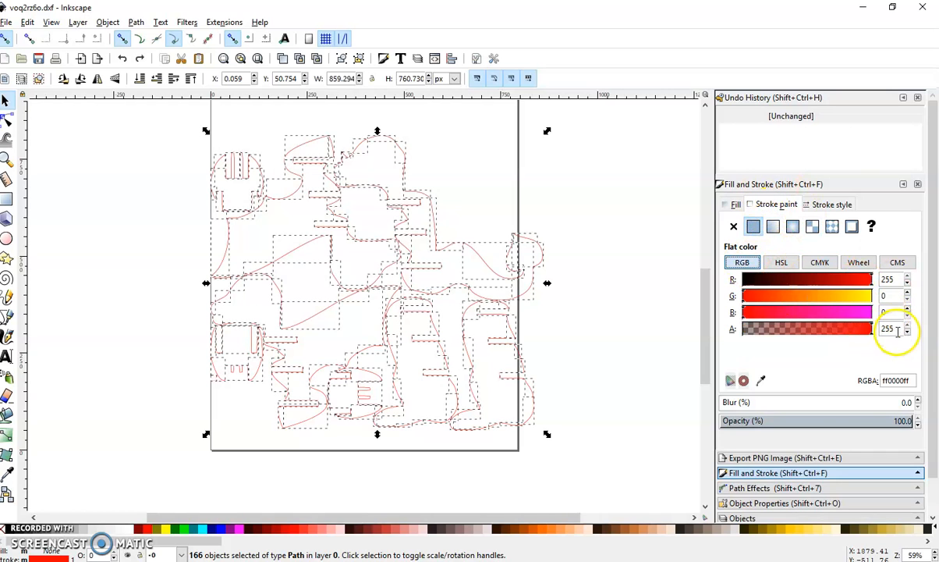
# Try a red value of 200 for the paths' stroke, return it to 255, and deselect the paths.
pyautogui.click(868, 278)
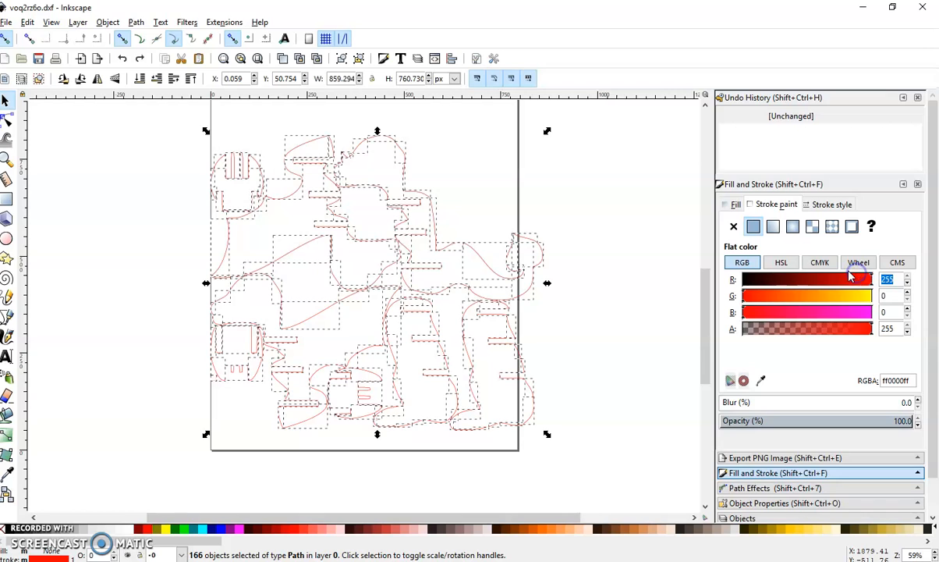
pyautogui.press('Return')
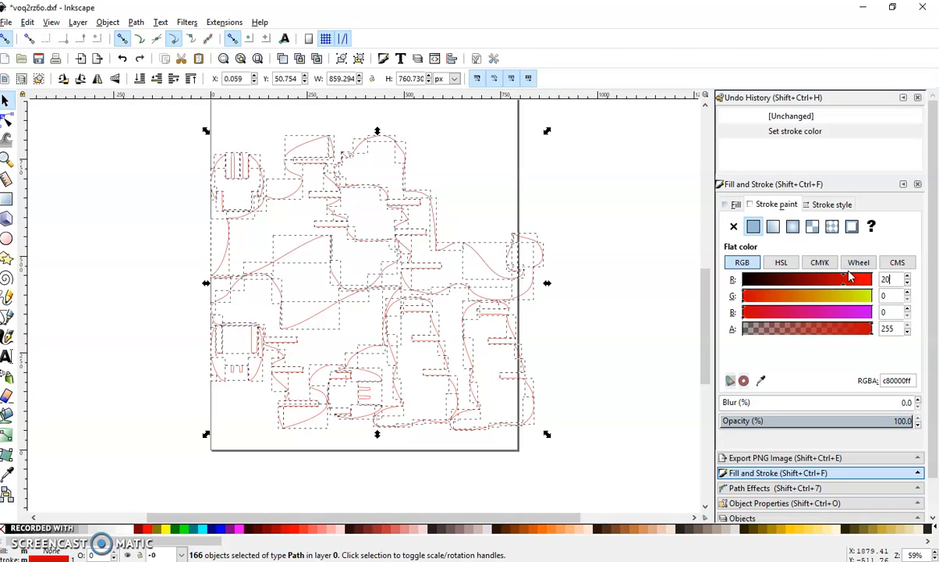
pyautogui.click(870, 351)
pyautogui.click(898, 332)
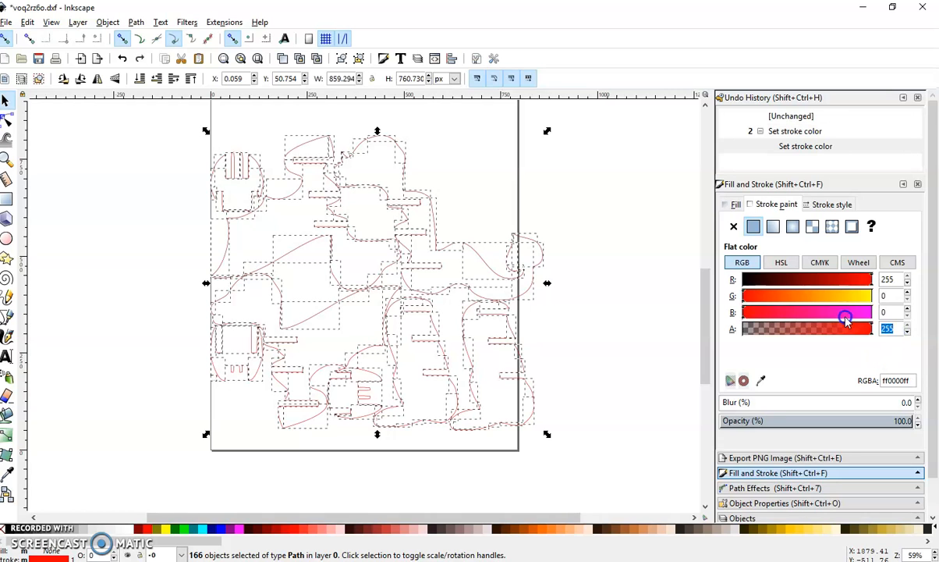
pyautogui.click(862, 356)
pyautogui.click(600, 343)
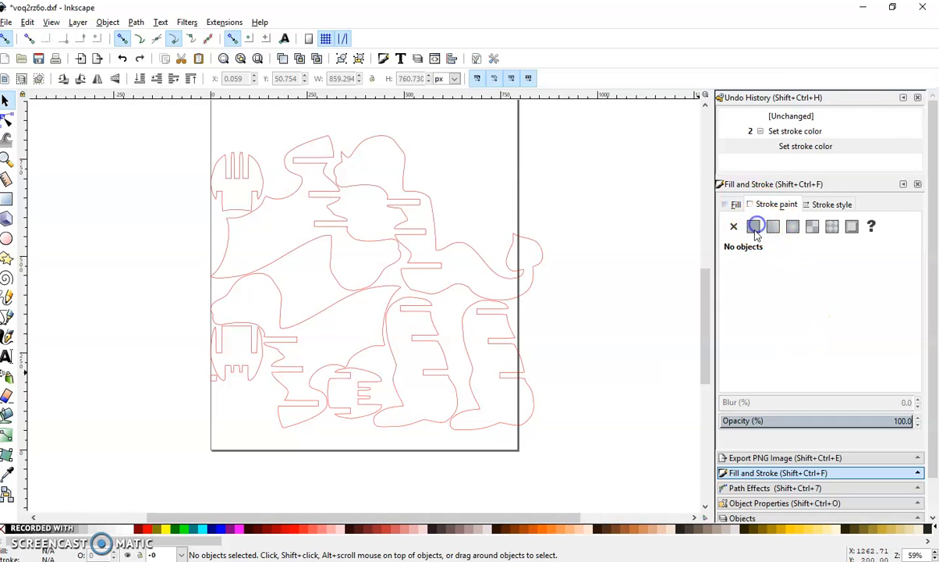
# Reselect all the paths, try a stroke red value of 0, restore it to 255, and deselect them.
pyautogui.moveTo(201, 122); pyautogui.dragTo(632, 469)
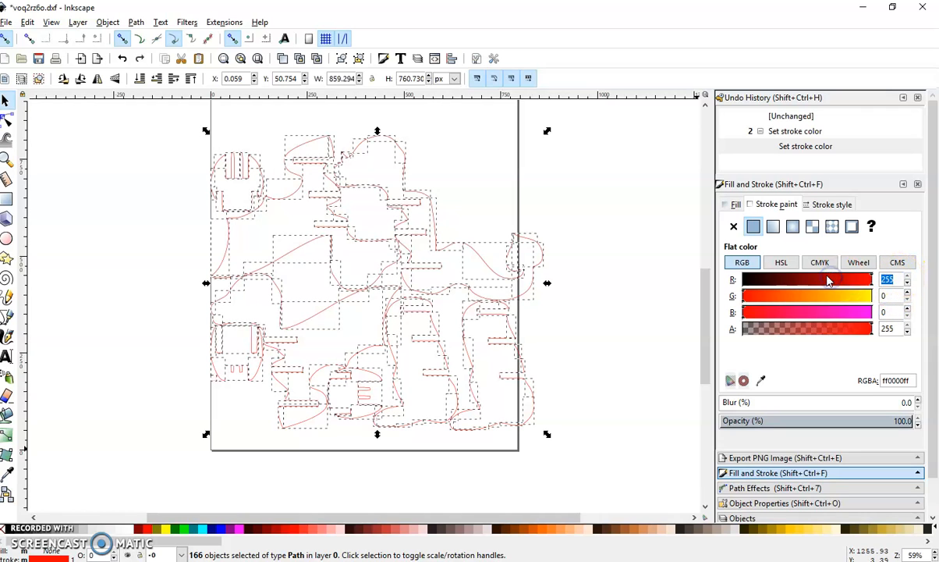
pyautogui.press('Return')
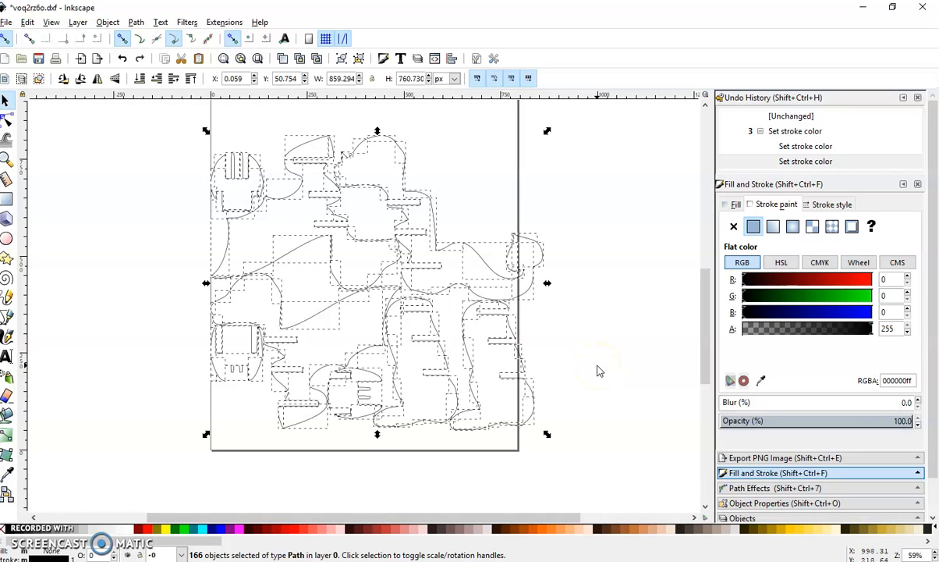
pyautogui.click(896, 278)
pyautogui.write('255')
pyautogui.press('Return')
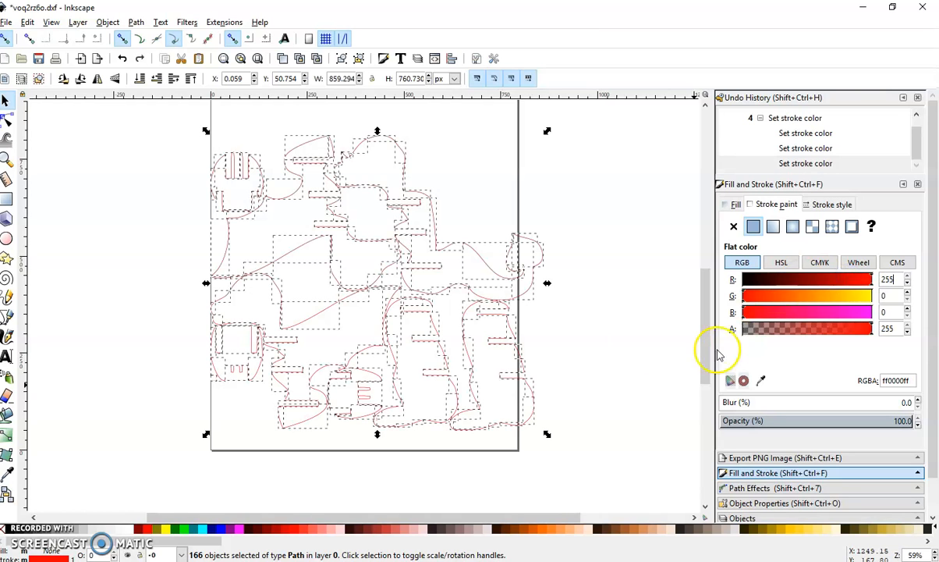
pyautogui.click(603, 338)
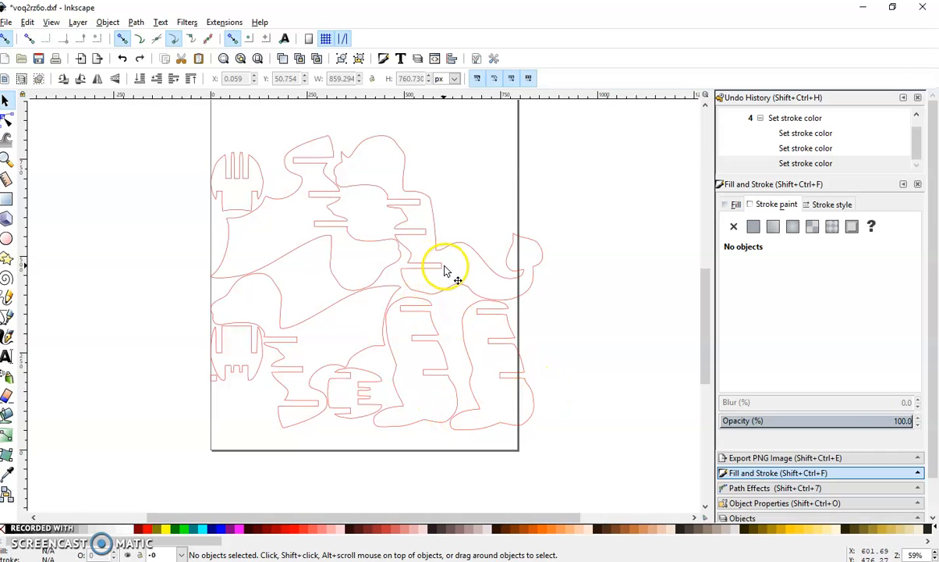
# Measure the width of the slot in the dragon's tail piece with the Measure tool set to millimetres.
pyautogui.click(935, 552)
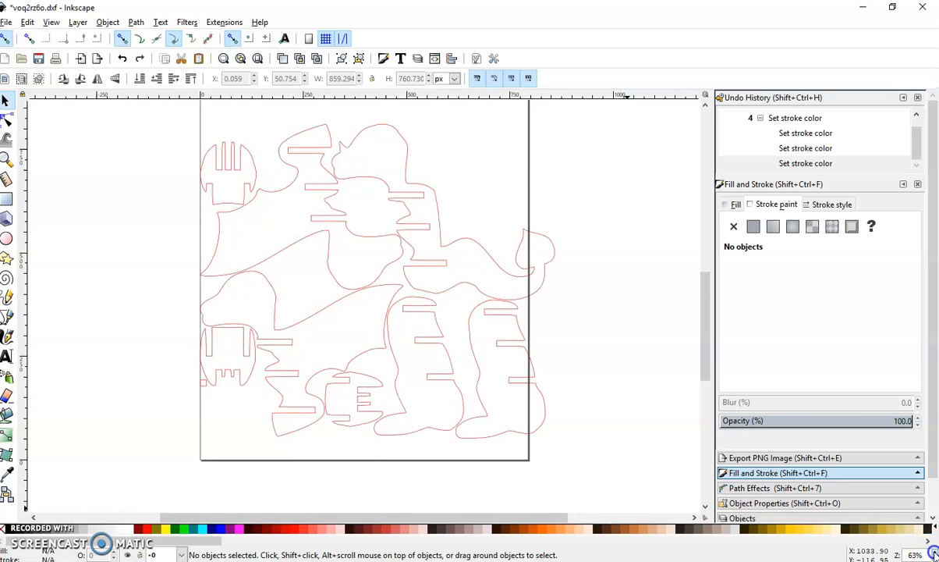
pyautogui.click(935, 553)
pyautogui.click(935, 552)
pyautogui.click(935, 552)
pyautogui.click(936, 553)
pyautogui.click(936, 553)
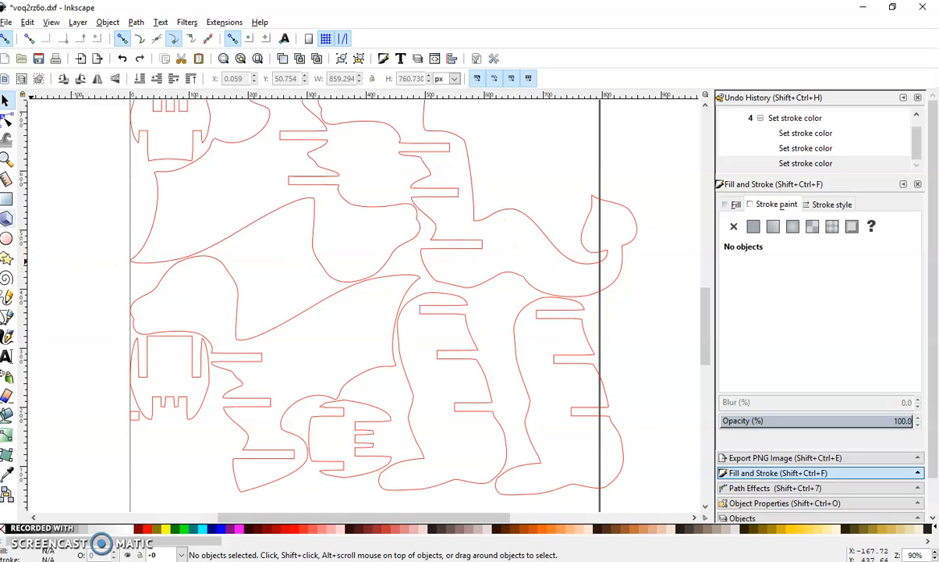
pyautogui.click(7, 179)
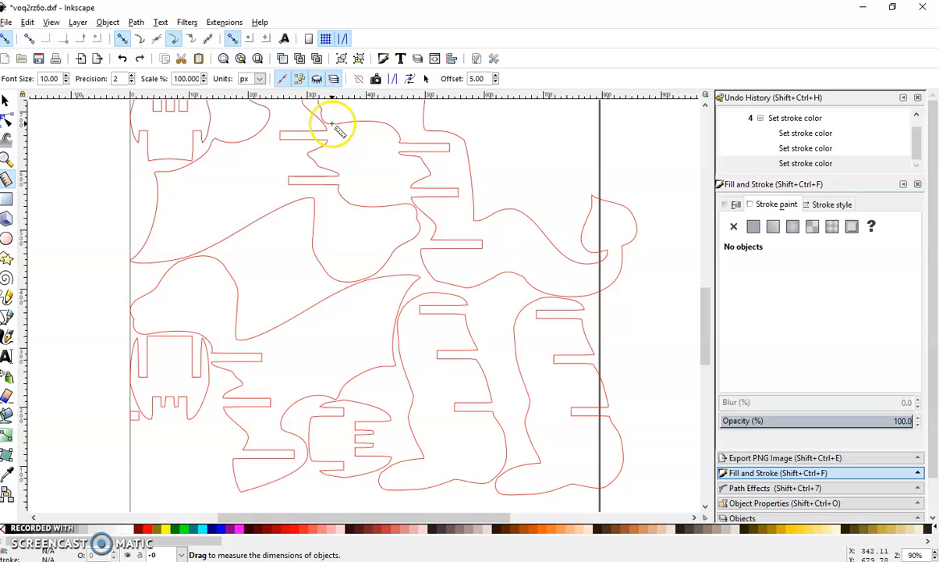
pyautogui.click(260, 79)
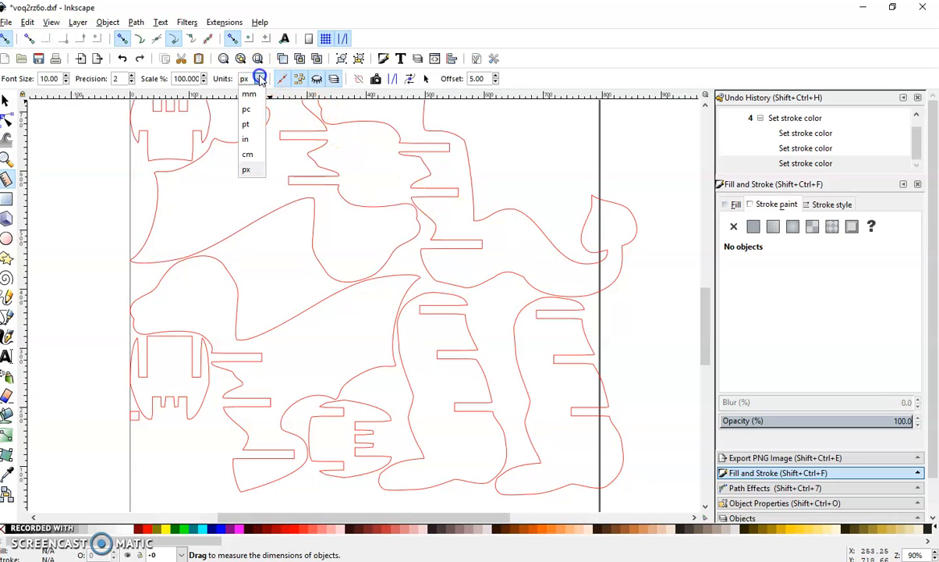
pyautogui.click(249, 94)
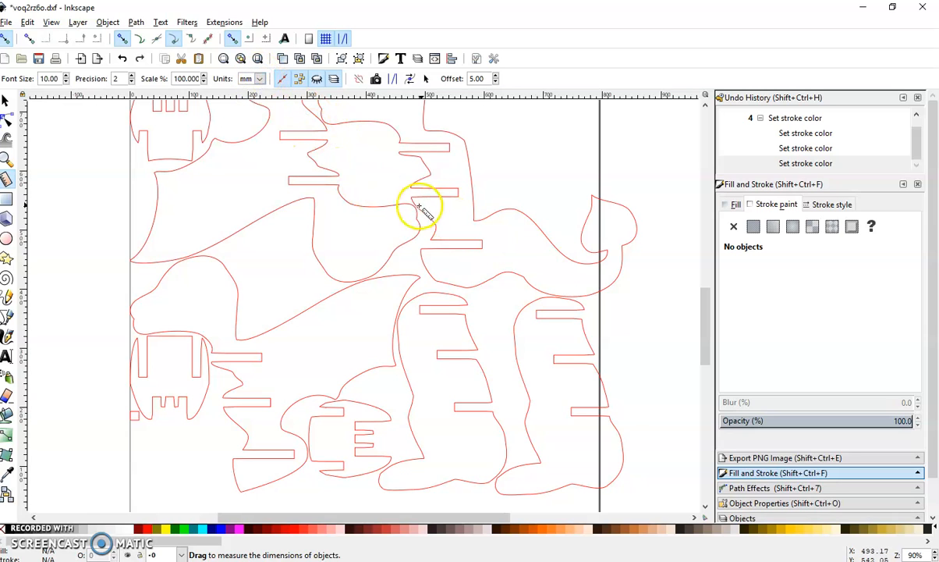
pyautogui.moveTo(481, 243); pyautogui.dragTo(483, 248)
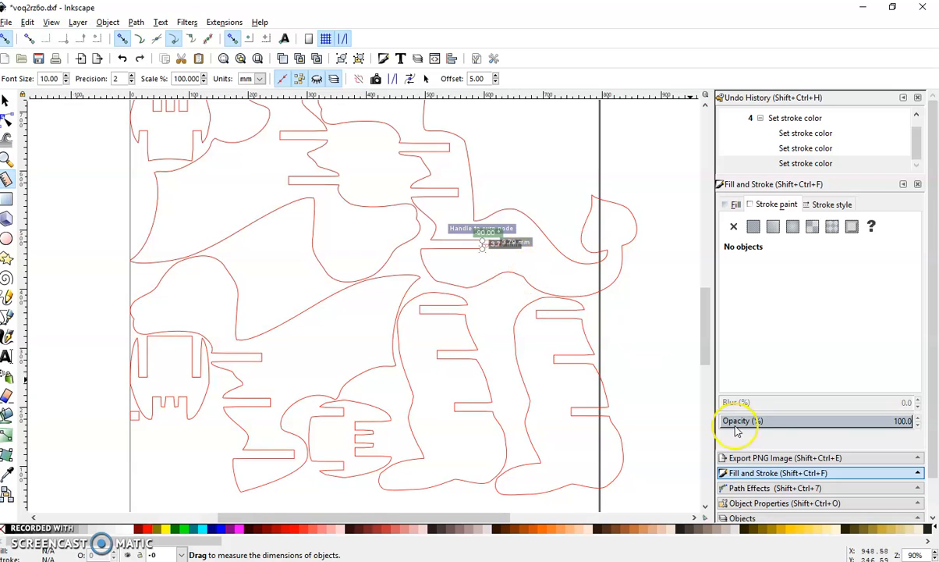
# Examine the width measurement at the tail slot up close, checking it against the surrounding puzzle pieces.
pyautogui.click(935, 552)
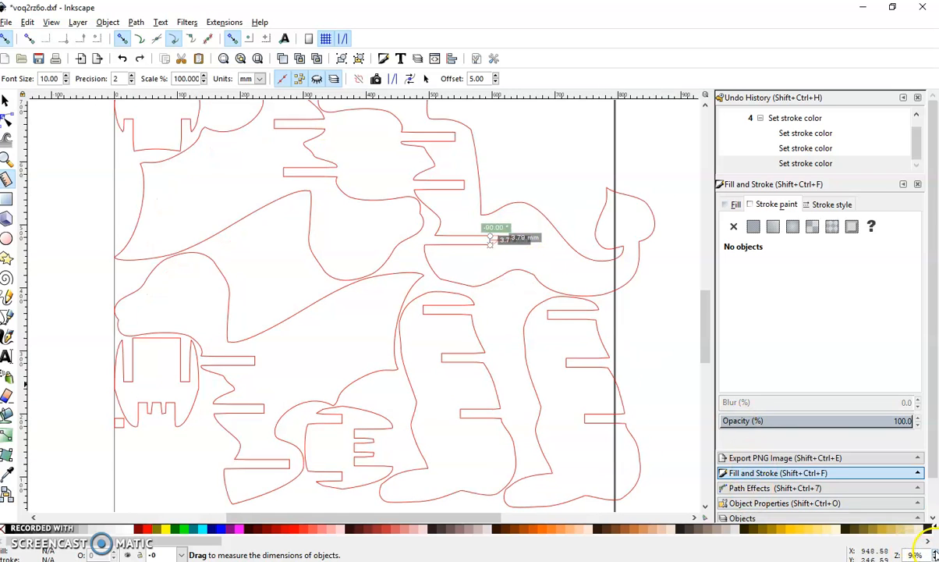
pyautogui.click(935, 552)
pyautogui.click(935, 552)
pyautogui.click(935, 552)
pyautogui.click(935, 552)
pyautogui.click(934, 553)
pyautogui.click(935, 553)
pyautogui.scroll(2, 633, 324)
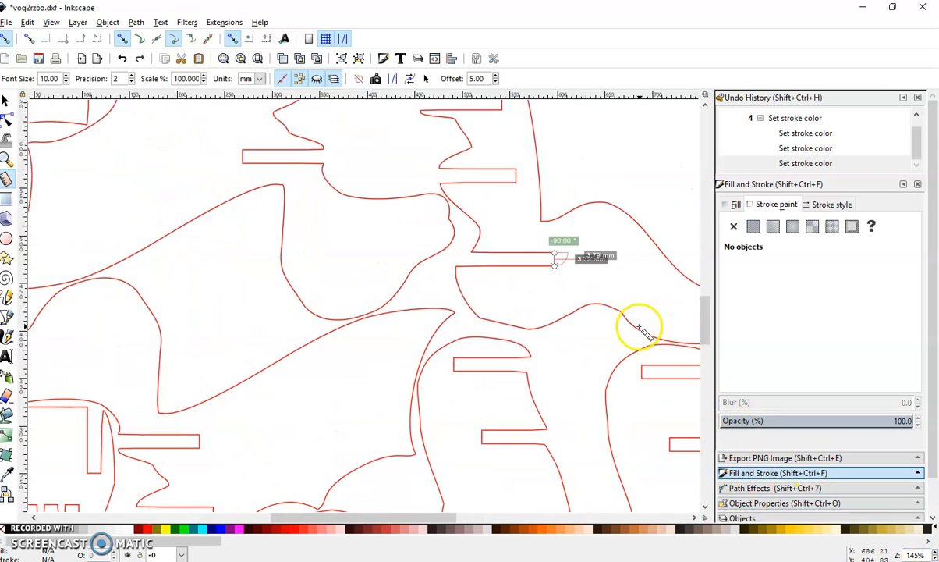
pyautogui.moveTo(435, 518); pyautogui.dragTo(491, 525)
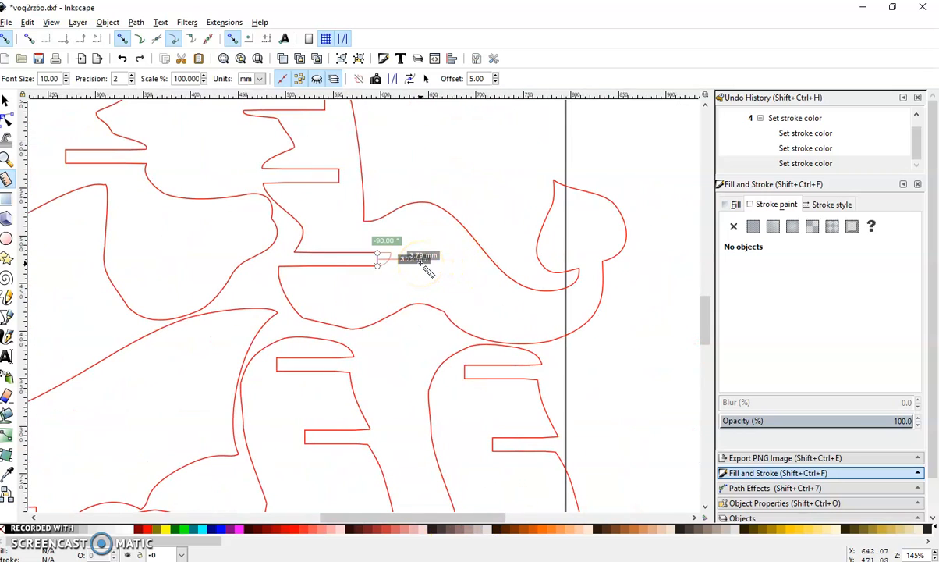
pyautogui.click(929, 542)
pyautogui.scroll(-5, 928, 552)
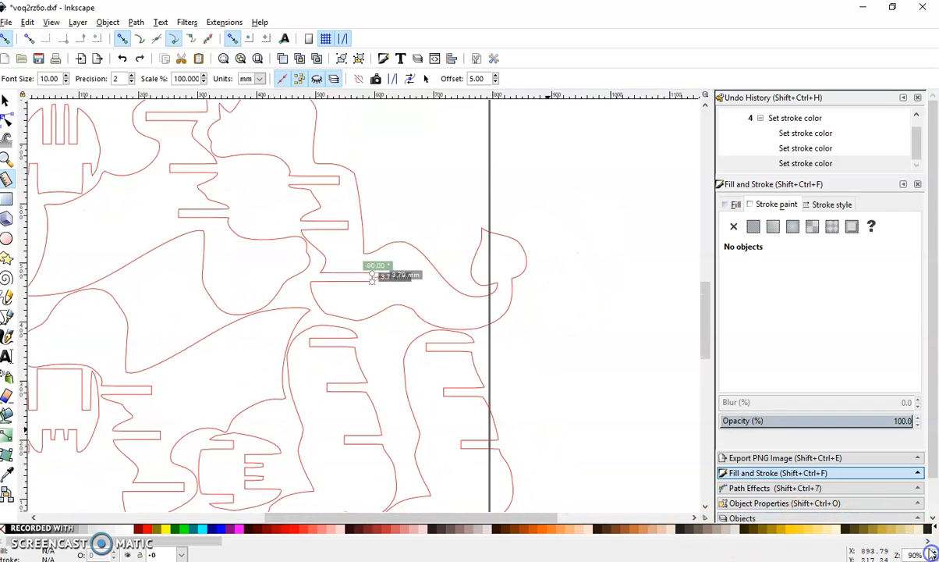
# Scale all the puzzle paths down with proportions locked to about 844 px wide, and deselect them.
pyautogui.scroll(-1, 929, 553)
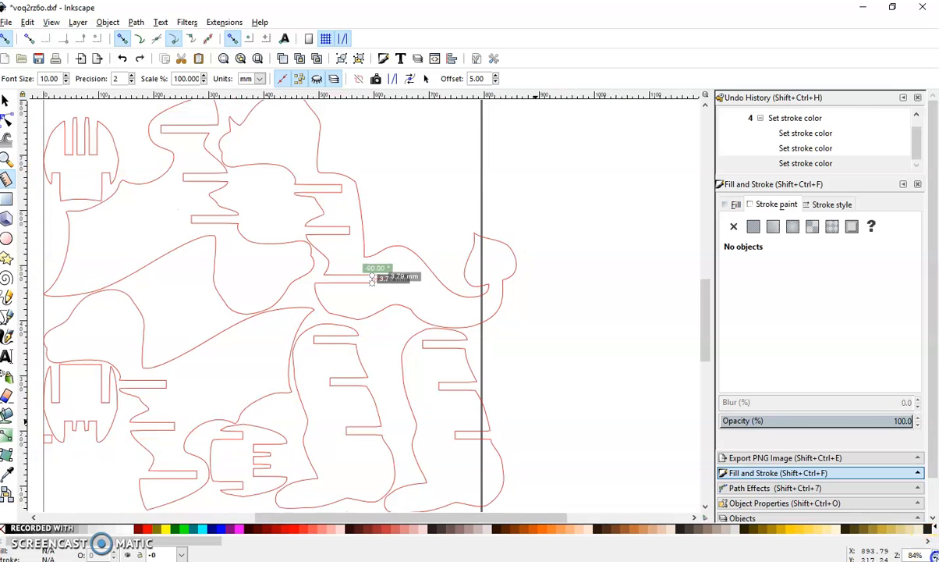
pyautogui.scroll(-1, 482, 419)
pyautogui.moveTo(383, 517); pyautogui.dragTo(342, 518)
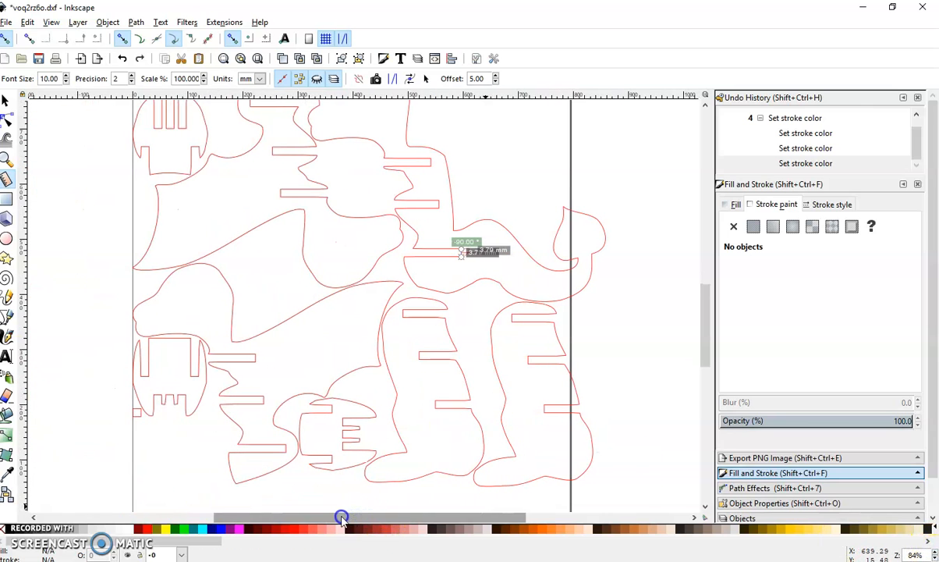
pyautogui.scroll(-3, 929, 552)
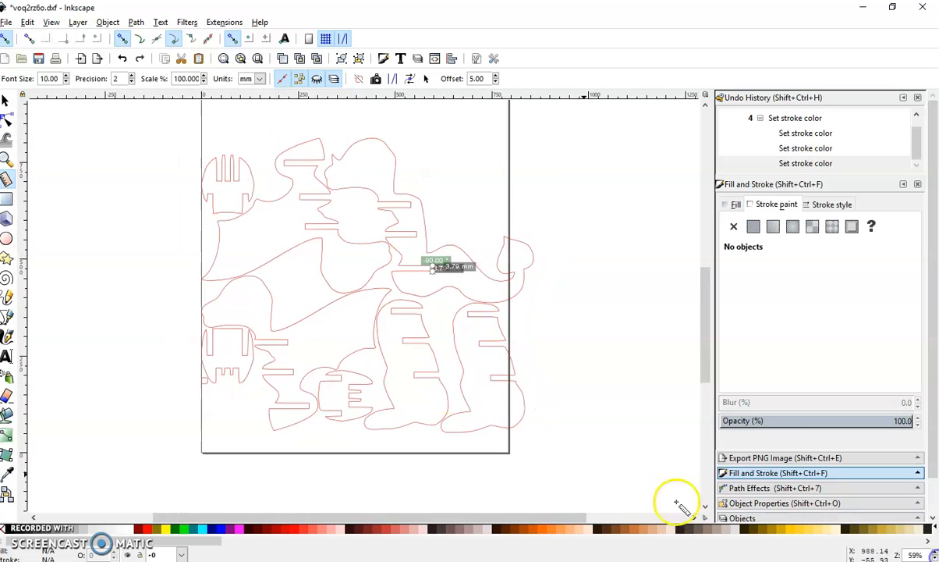
pyautogui.click(6, 102)
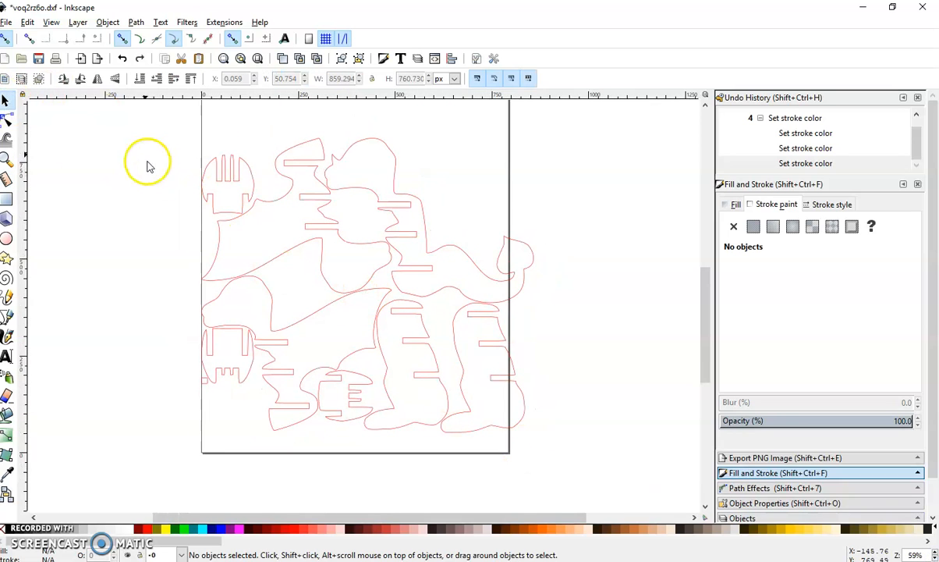
pyautogui.moveTo(162, 117); pyautogui.dragTo(539, 450)
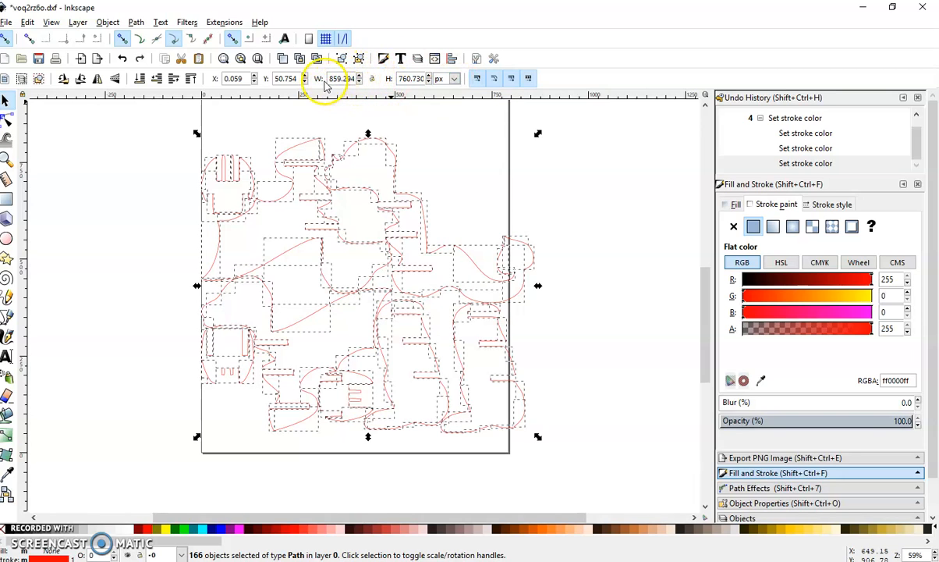
pyautogui.click(372, 79)
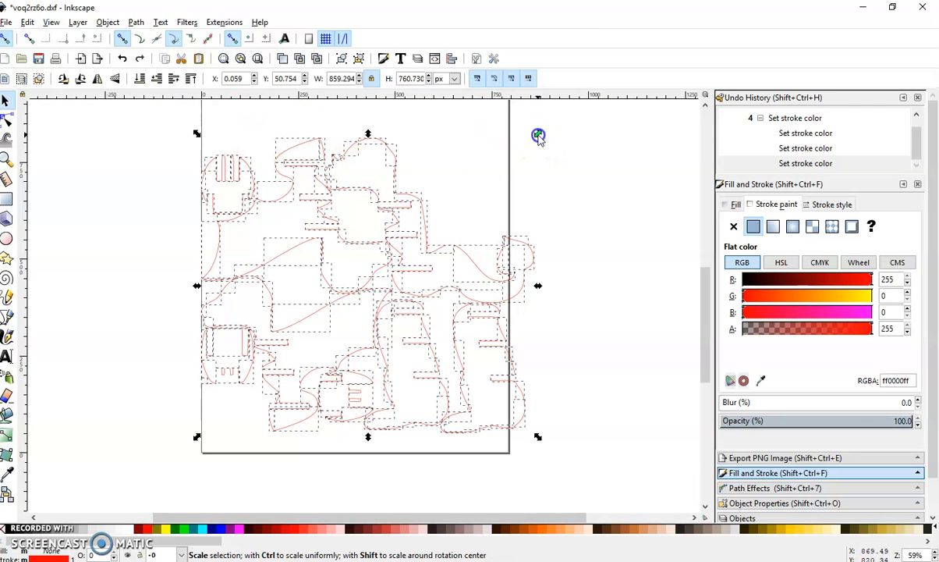
pyautogui.moveTo(538, 136); pyautogui.dragTo(533, 140)
pyautogui.click(601, 312)
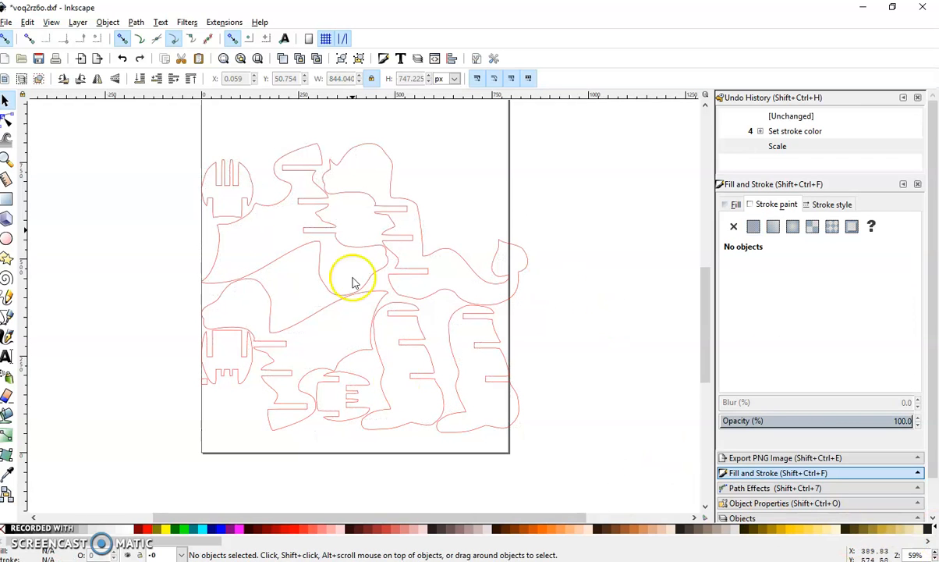
# Measure the width of the slot just above the tail slot with the Measure tool.
pyautogui.scroll(5, 921, 552)
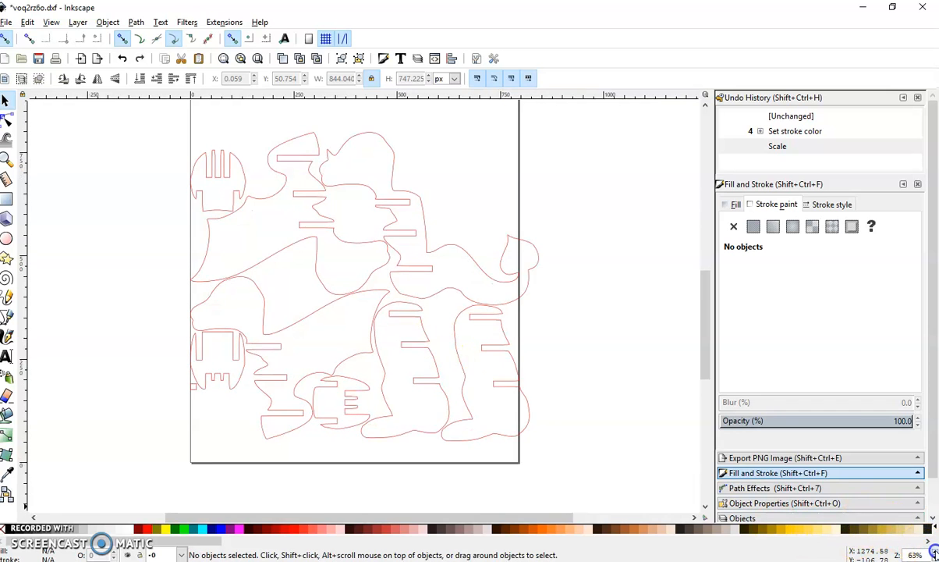
pyautogui.click(6, 179)
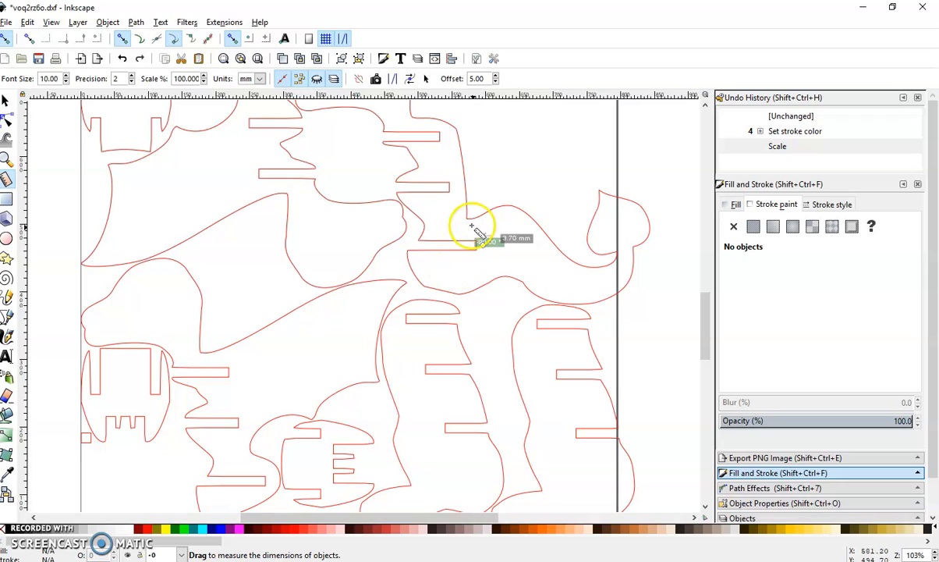
pyautogui.moveTo(449, 183)
pyautogui.mouseDown()
pyautogui.moveTo(513, 226)
pyautogui.moveTo(499, 191)
pyautogui.moveTo(534, 210)
pyautogui.moveTo(450, 191)
pyautogui.moveTo(446, 180)
pyautogui.moveTo(450, 192)
pyautogui.mouseUp()
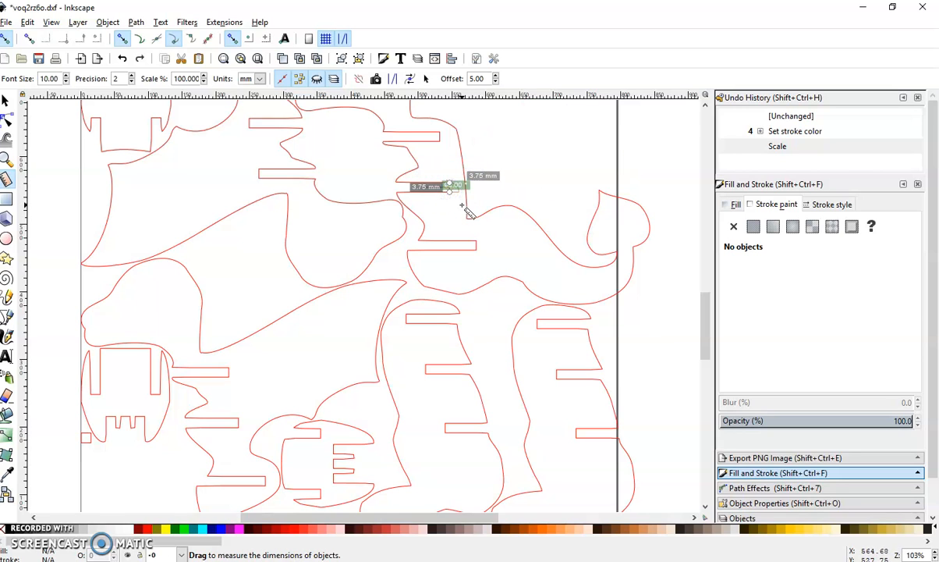
# Select all the puzzle paths and switch the selection's dimension units to millimetres.
pyautogui.click(6, 101)
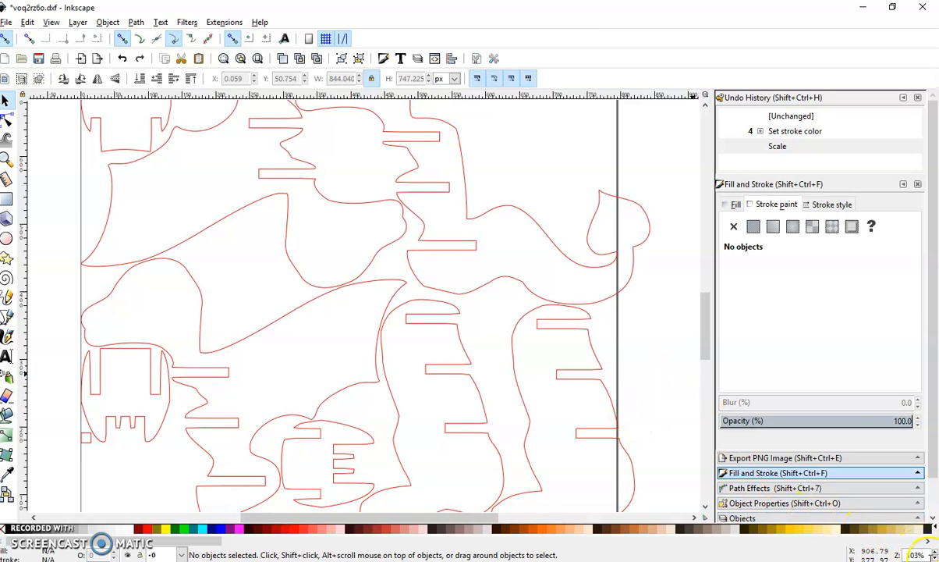
pyautogui.click(935, 558)
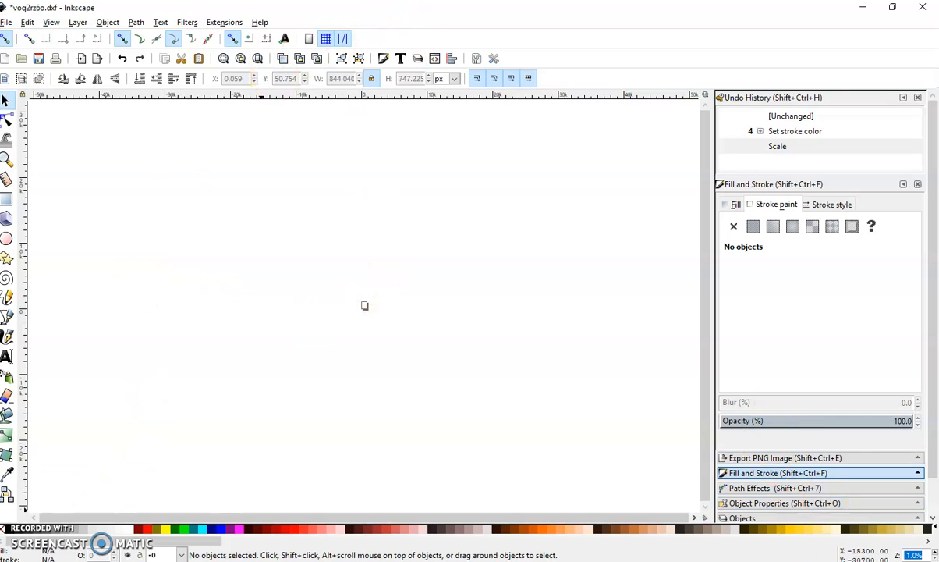
pyautogui.click(935, 552)
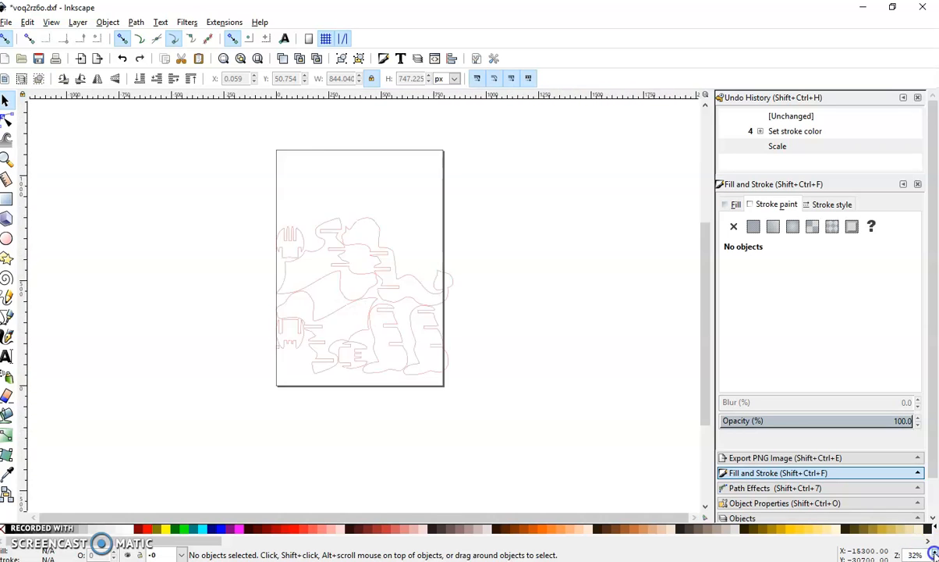
pyautogui.click(935, 558)
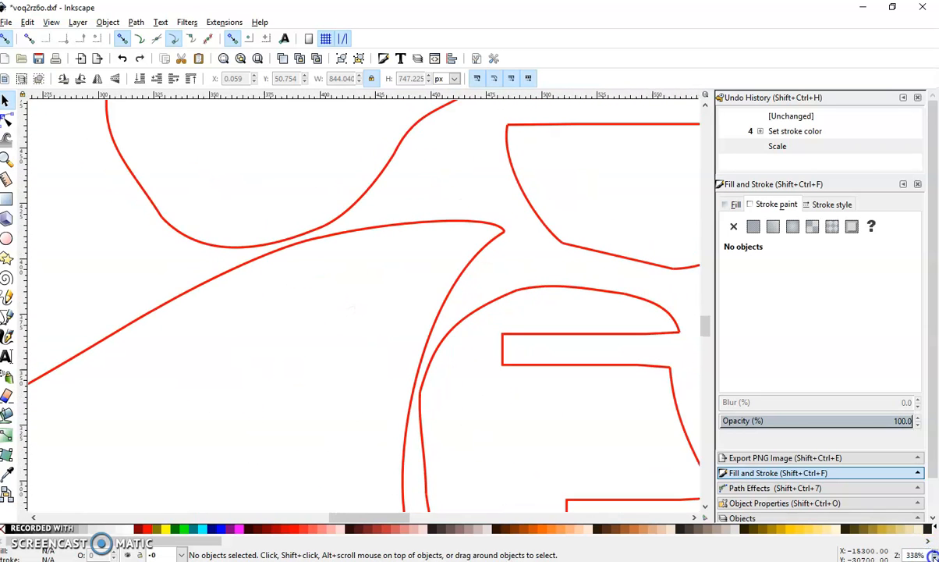
pyautogui.moveTo(182, 132); pyautogui.dragTo(627, 508)
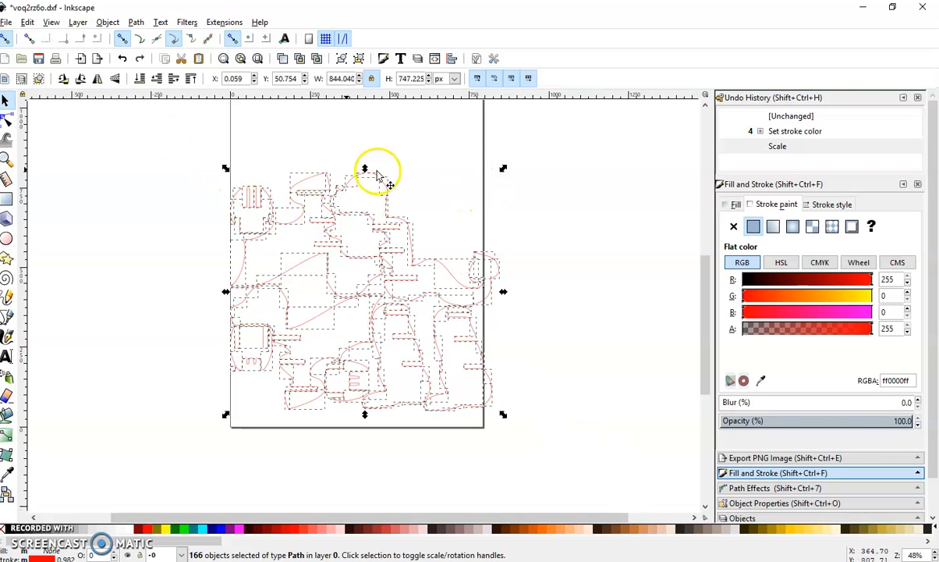
pyautogui.click(372, 79)
pyautogui.click(456, 80)
pyautogui.click(447, 95)
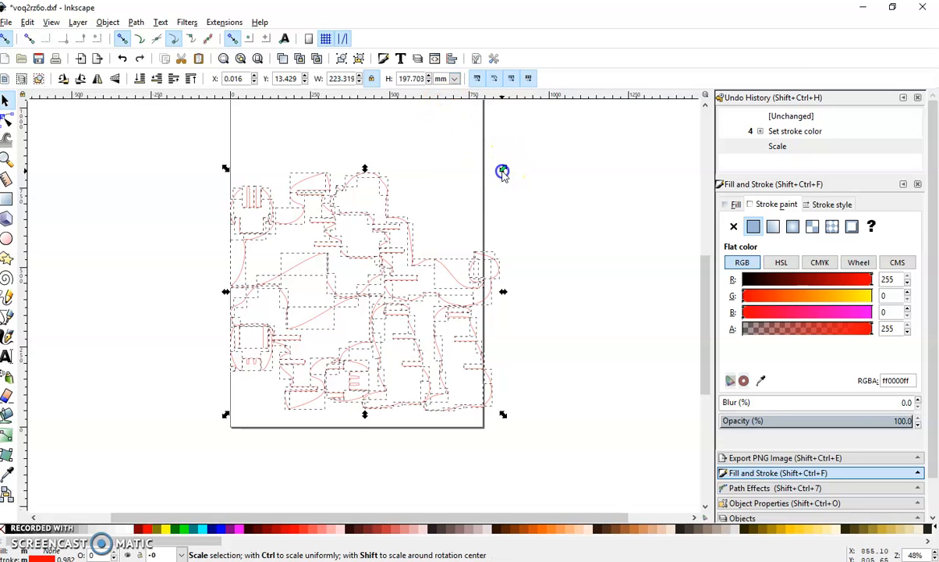
# Scale the selected paths down proportionally to about 219 mm wide, check the new size, and deselect them.
pyautogui.moveTo(502, 171); pyautogui.dragTo(498, 173)
pyautogui.click(540, 289)
pyautogui.moveTo(197, 154); pyautogui.dragTo(521, 433)
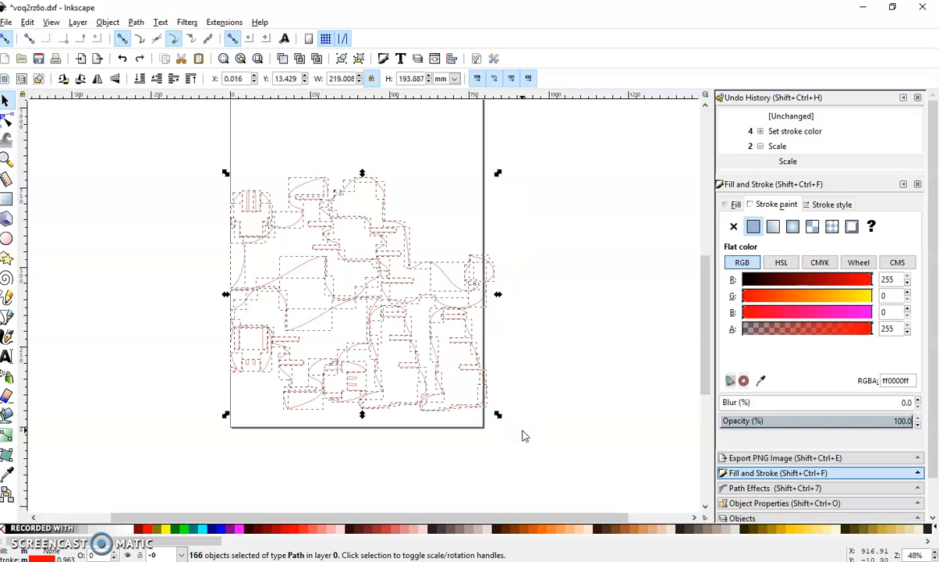
pyautogui.click(572, 402)
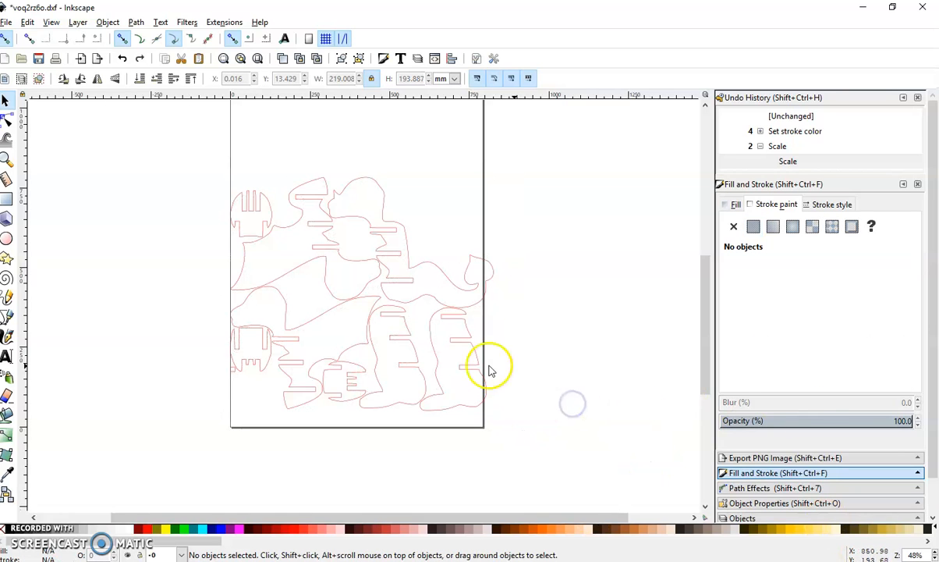
# Measure the width of the uppermost slot in the first leg piece below the dragon's tail.
pyautogui.click(5, 178)
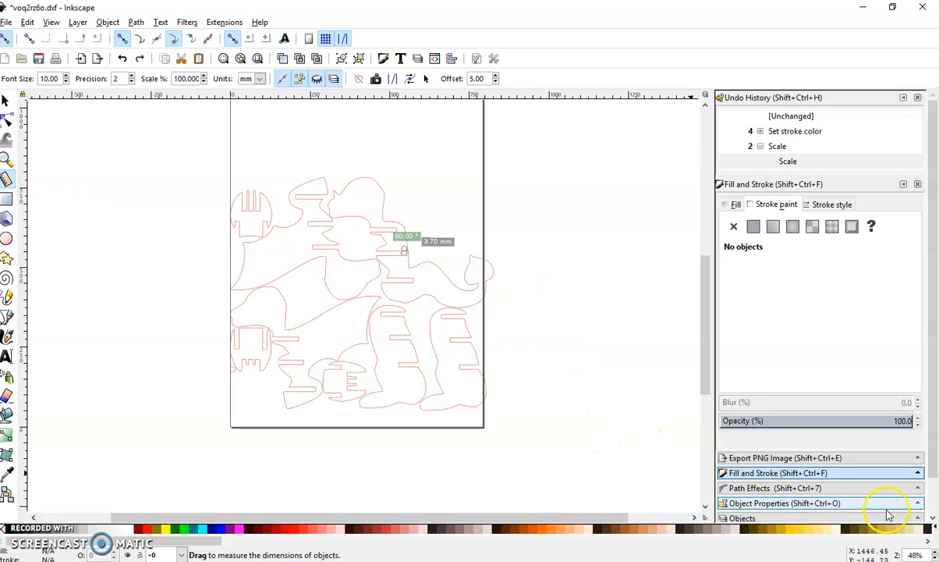
pyautogui.click(934, 551)
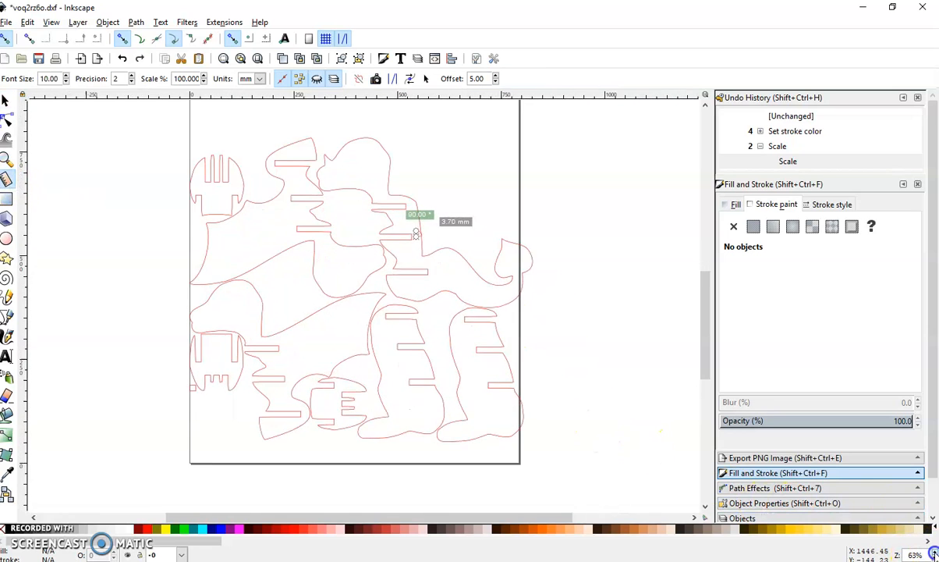
pyautogui.click(934, 550)
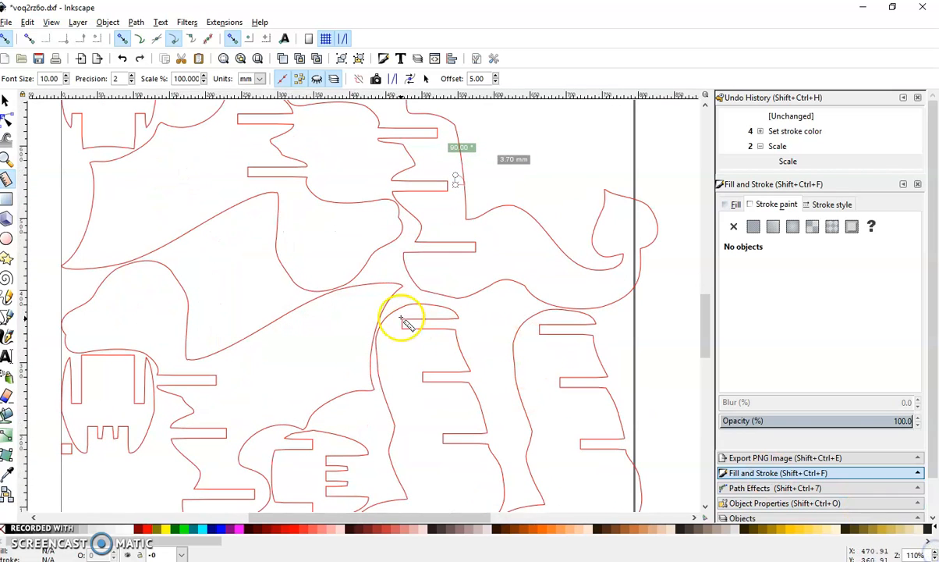
pyautogui.moveTo(403, 318); pyautogui.dragTo(403, 328)
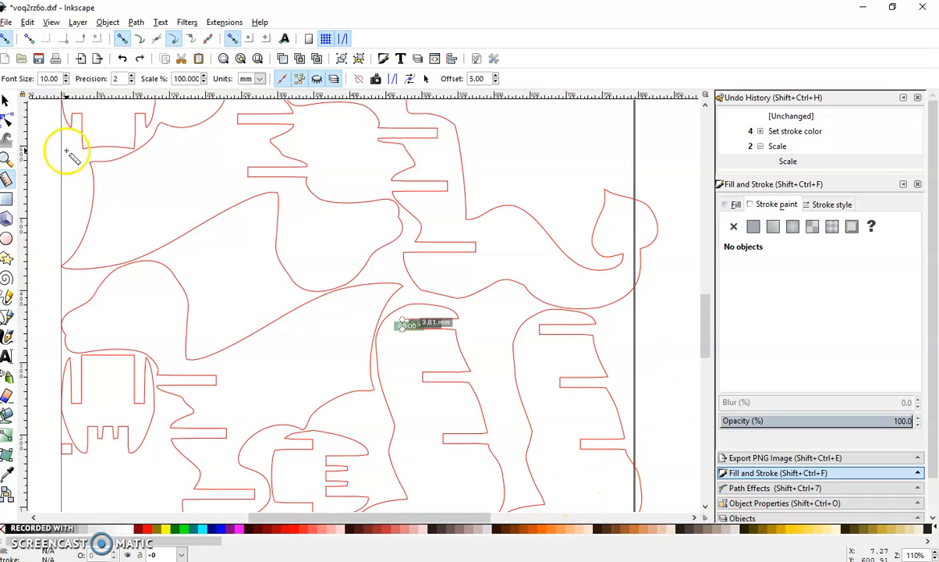
# Scale all the puzzle paths down proportionally to about 211.4 mm wide so they fit the page width, and deselect them.
pyautogui.click(6, 100)
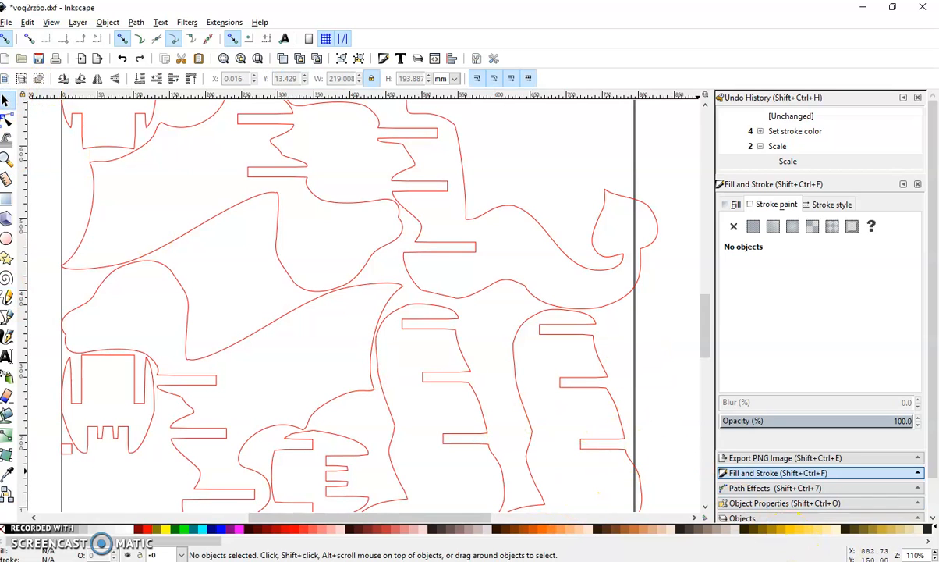
pyautogui.press('-')
pyautogui.press('-')
pyautogui.moveTo(183, 129)
pyautogui.mouseDown()
pyautogui.moveTo(534, 426)
pyautogui.moveTo(581, 451)
pyautogui.mouseUp()
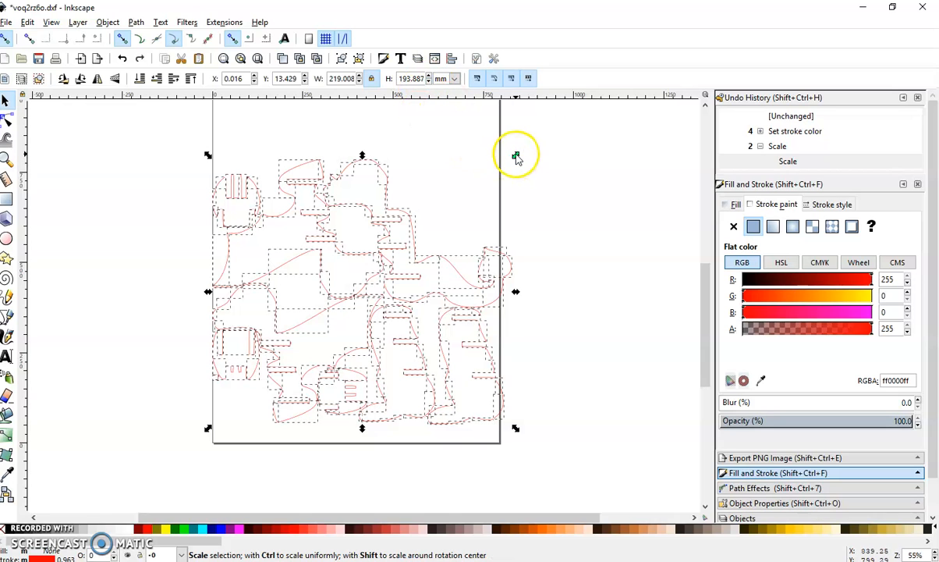
pyautogui.moveTo(515, 156); pyautogui.dragTo(508, 162)
pyautogui.click(574, 377)
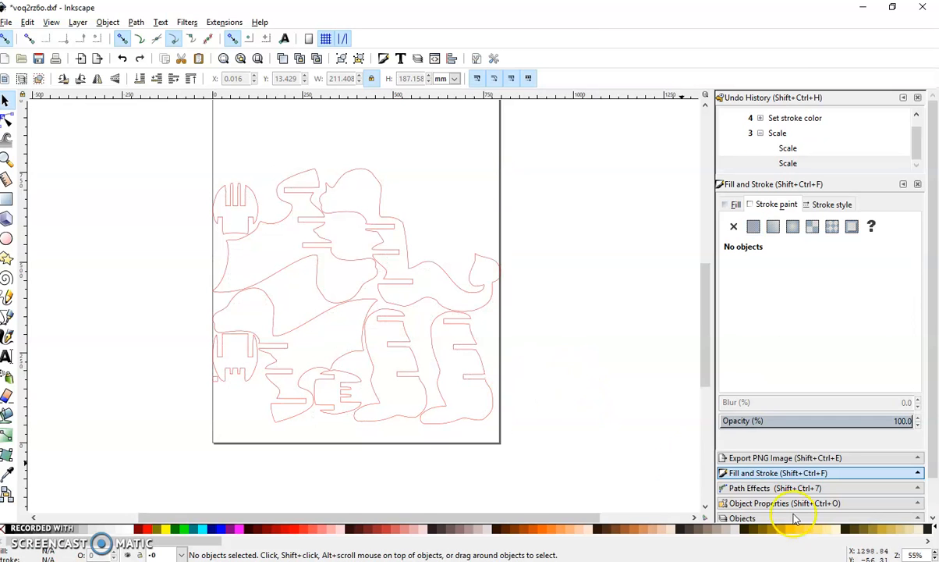
# Remeasure the uppermost slot in the first leg piece, and return to the Select tool with the whole puzzle in view.
pyautogui.click(6, 178)
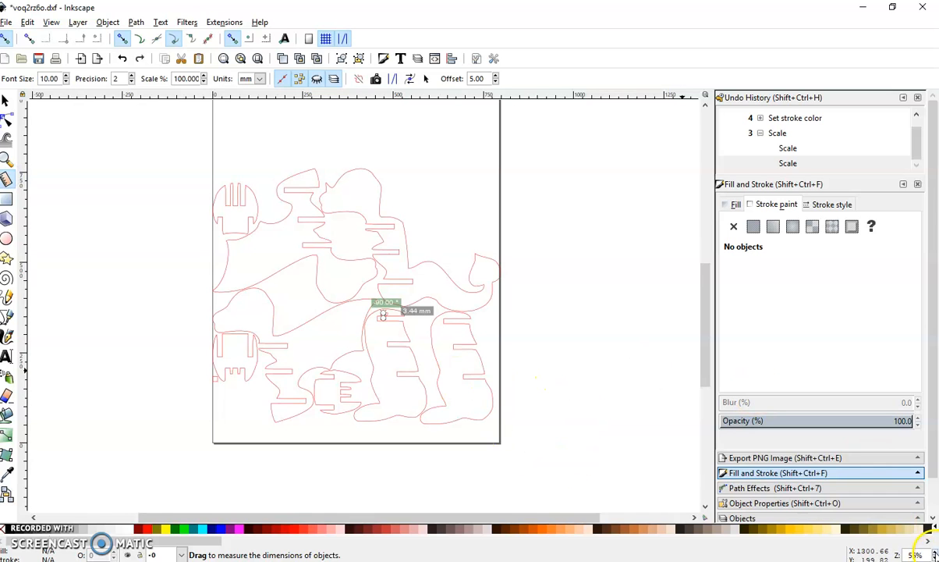
pyautogui.scroll(4, 383, 314)
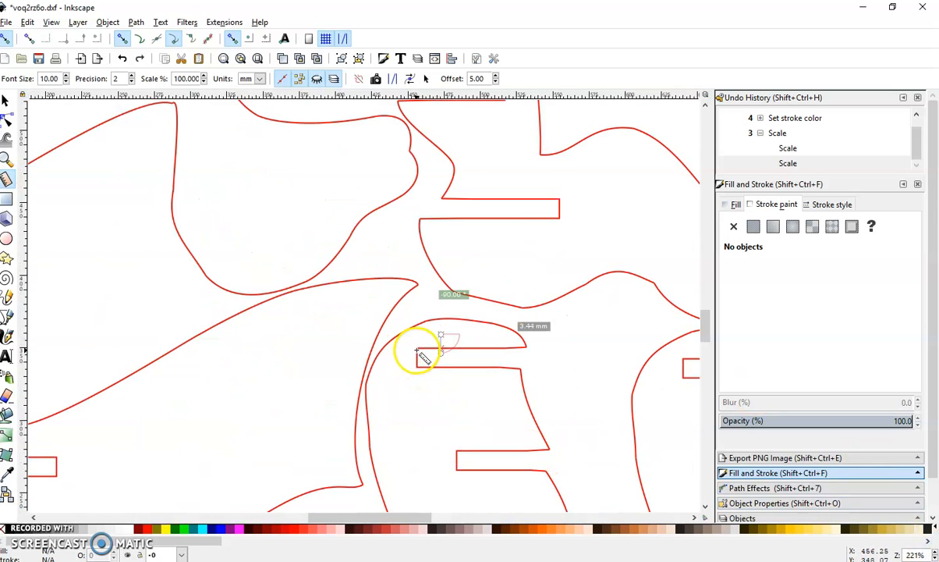
pyautogui.moveTo(418, 348); pyautogui.dragTo(421, 368)
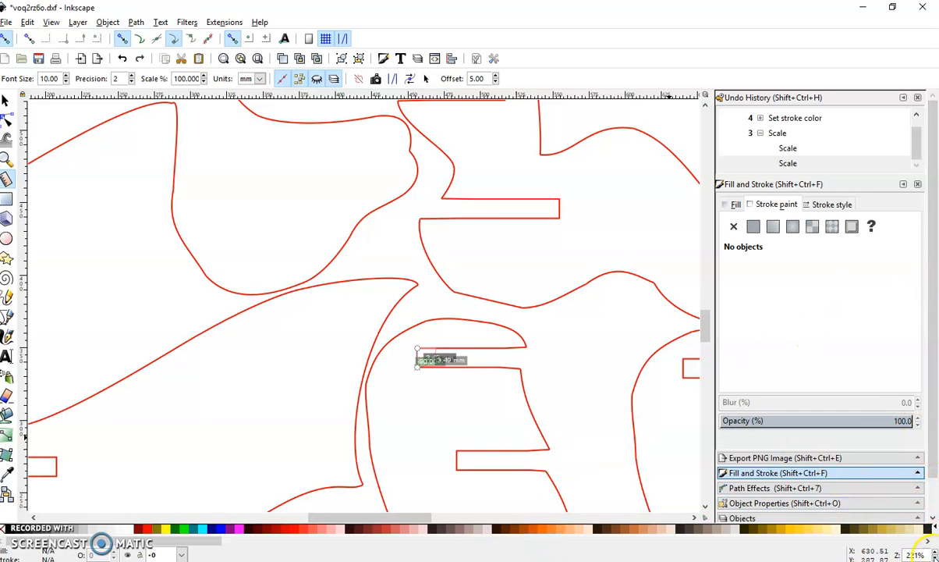
pyautogui.press('-')
pyautogui.press('-')
pyautogui.press('-')
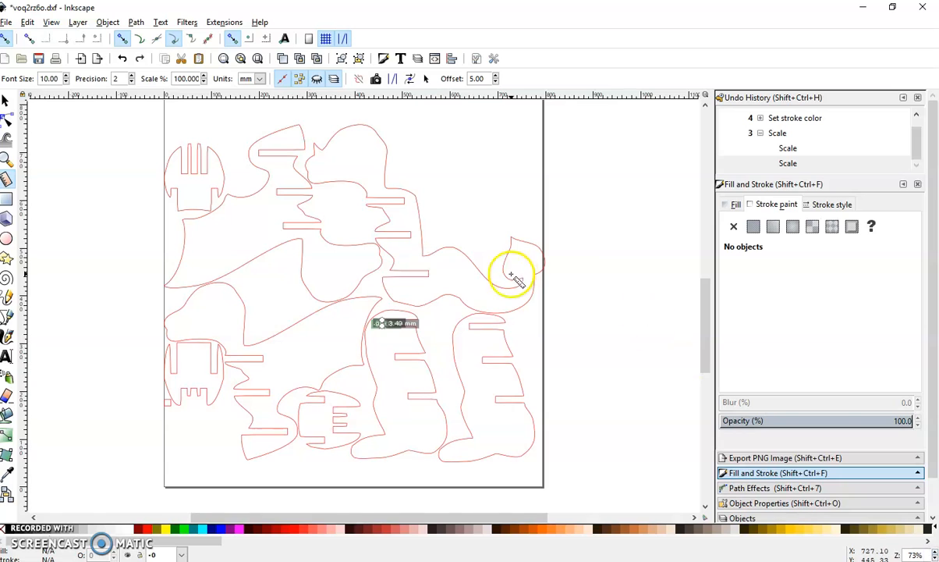
pyautogui.click(7, 101)
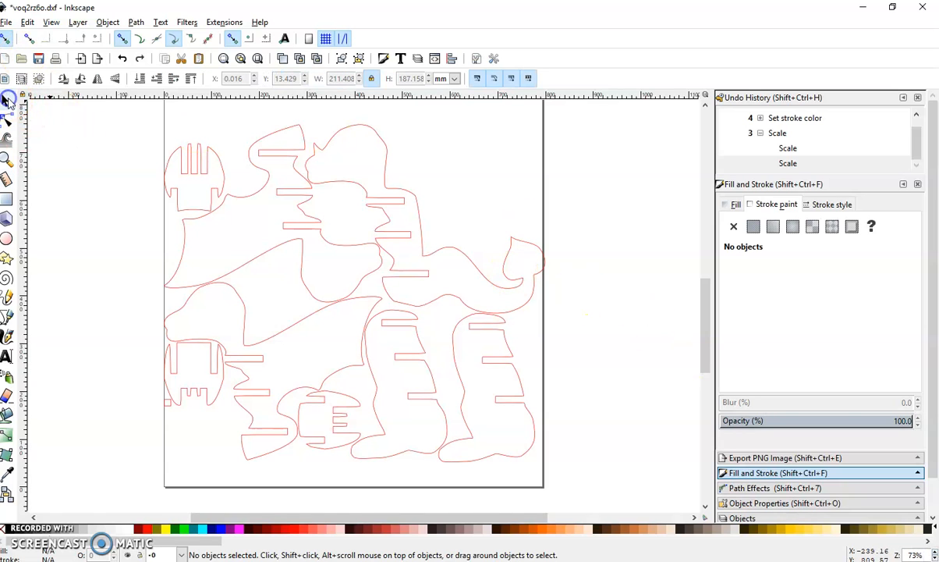
# Examine the file types offered for saving the drawing under another format, and cancel without saving.
pyautogui.click(7, 22)
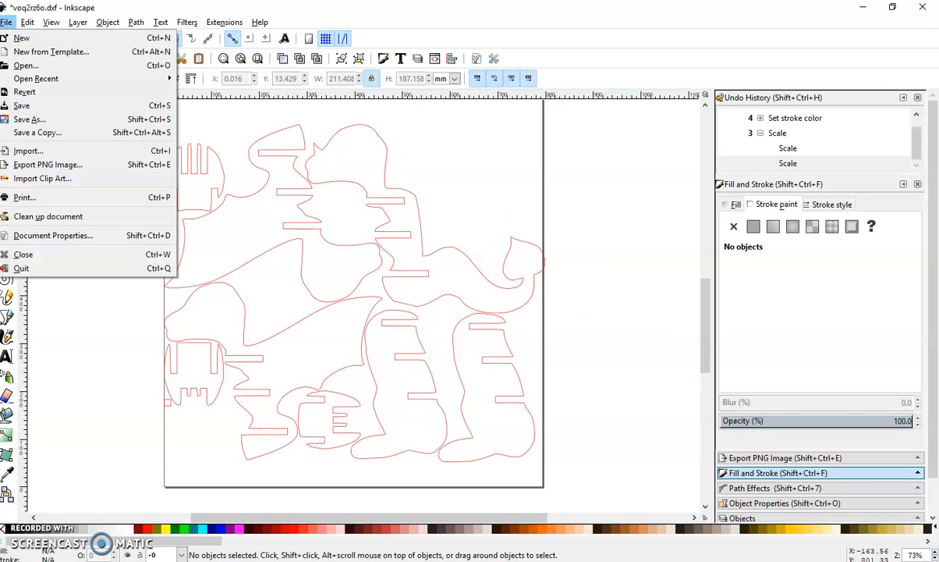
pyautogui.click(31, 120)
pyautogui.moveTo(275, 24); pyautogui.dragTo(731, 14)
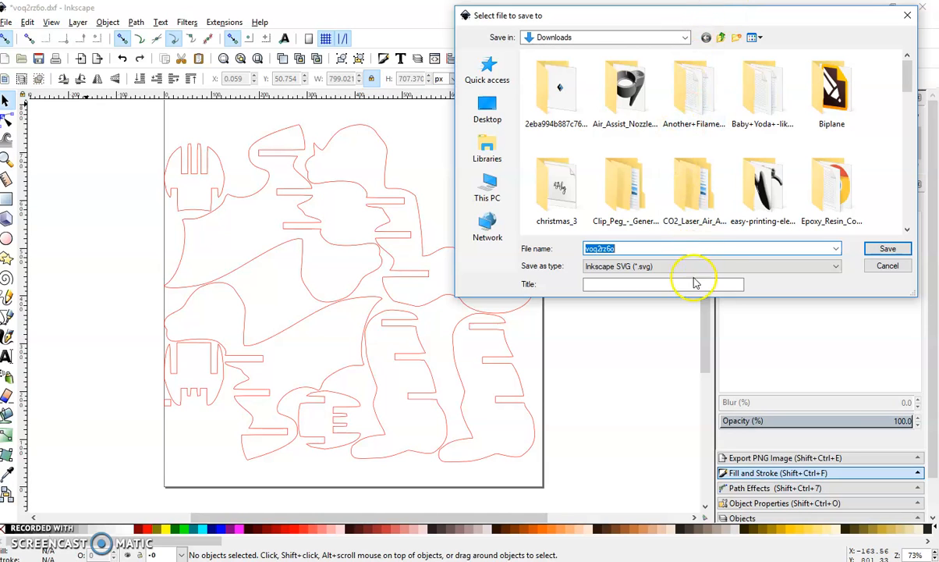
pyautogui.click(678, 268)
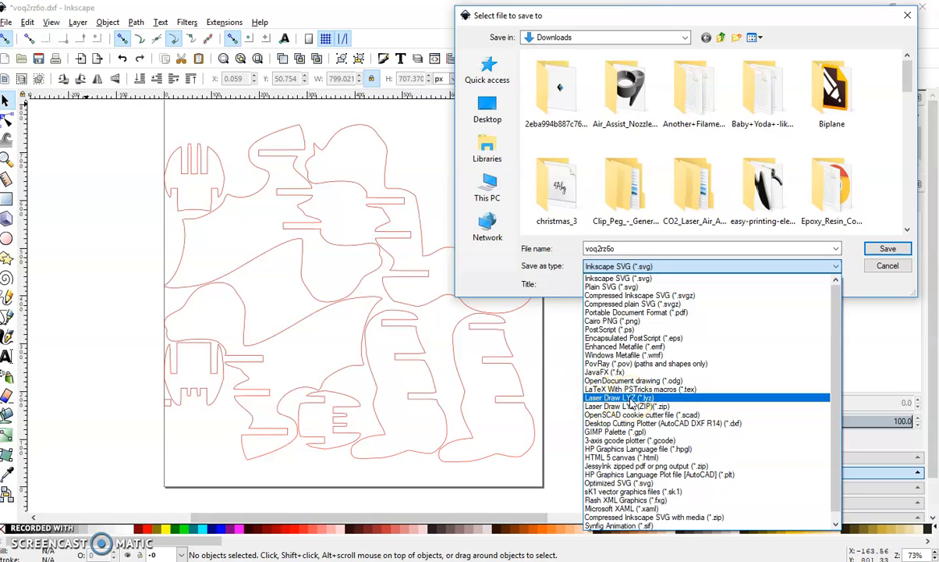
pyautogui.click(909, 17)
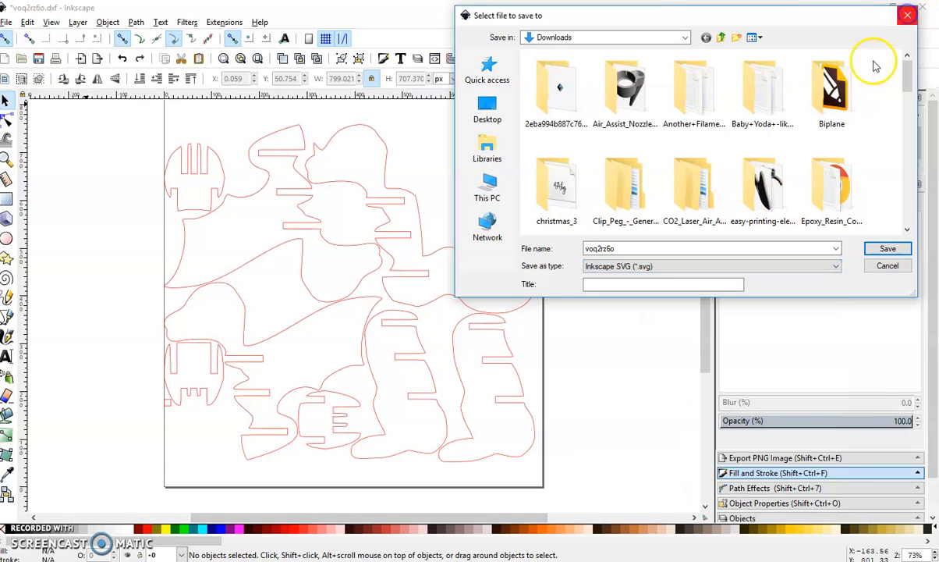
pyautogui.click(888, 267)
# Select all the puzzle paths to check their overall width and height in millimetres, and deselect them.
pyautogui.moveTo(139, 110)
pyautogui.mouseDown()
pyautogui.moveTo(287, 205)
pyautogui.moveTo(552, 466)
pyautogui.moveTo(578, 470)
pyautogui.mouseUp()
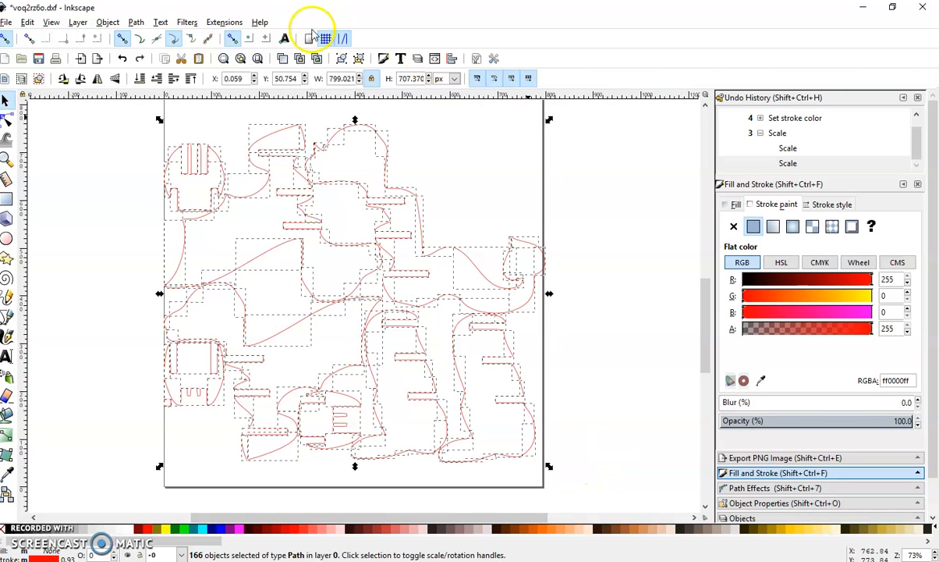
pyautogui.click(454, 78)
pyautogui.click(445, 95)
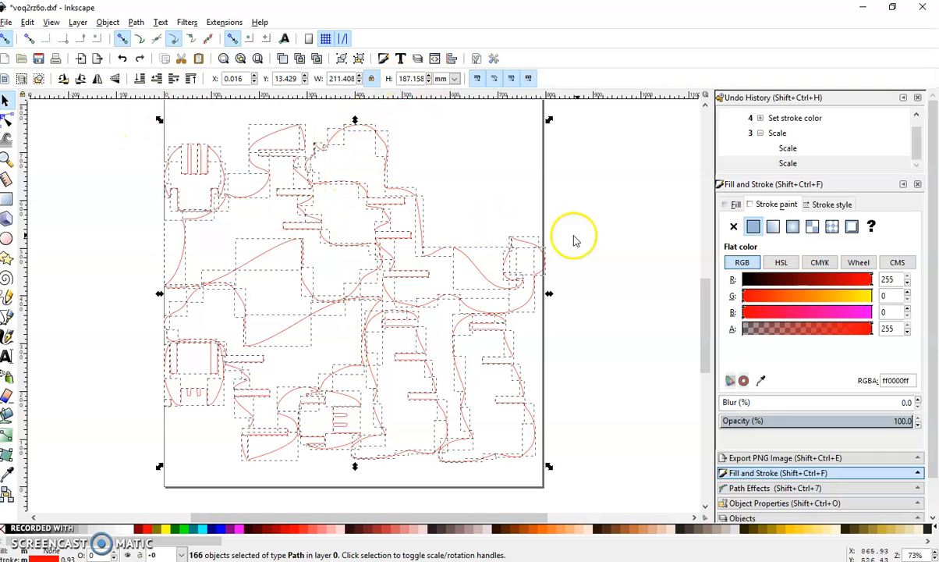
pyautogui.click(593, 151)
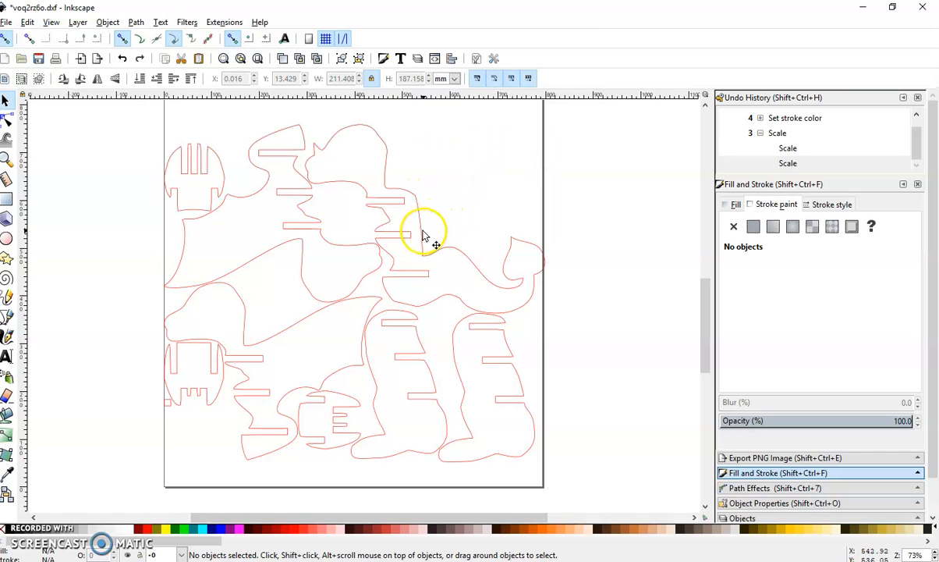
# Check the sizes of the line above the dragon's tail and of the small round slotted piece beside the upper wing, leaving nothing selected.
pyautogui.click(422, 233)
pyautogui.click(441, 227)
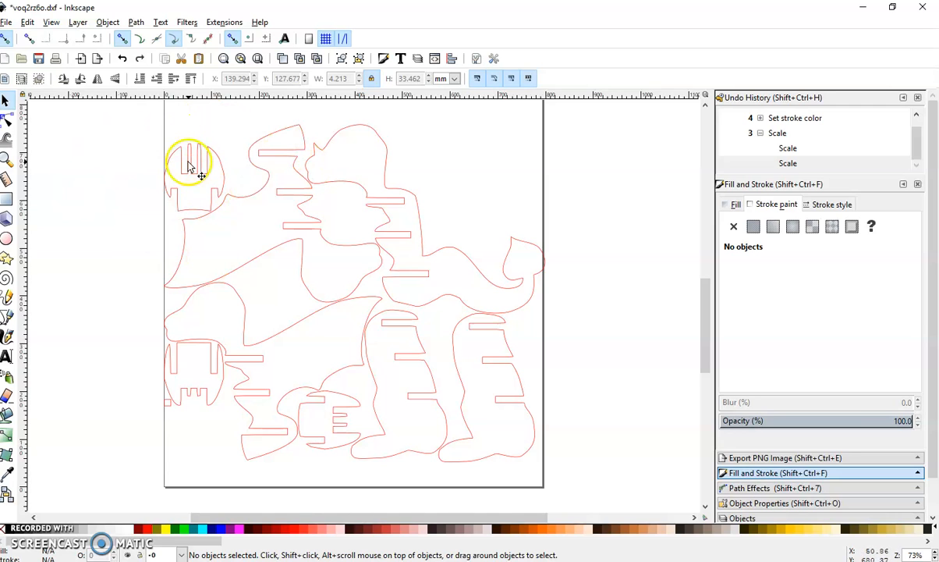
pyautogui.moveTo(158, 128); pyautogui.dragTo(234, 224)
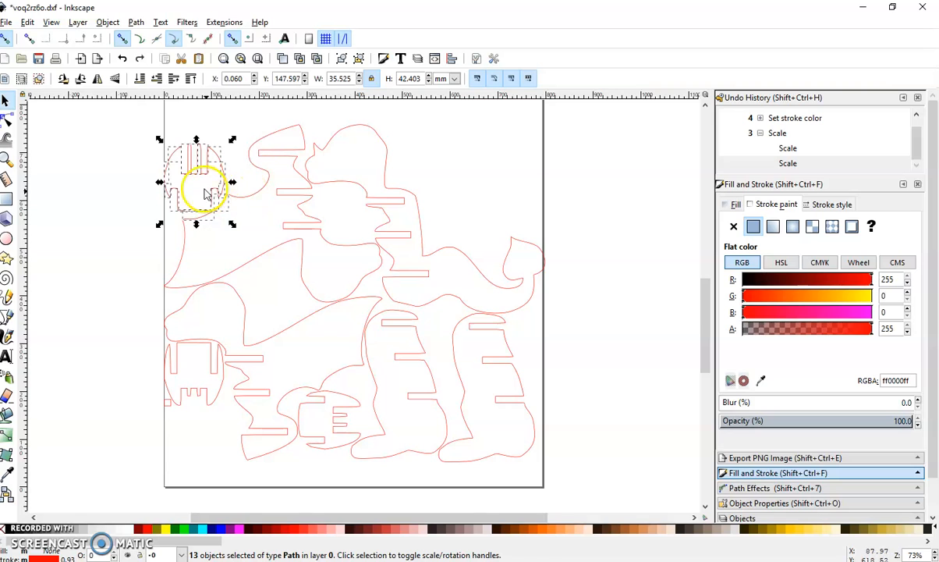
pyautogui.click(242, 176)
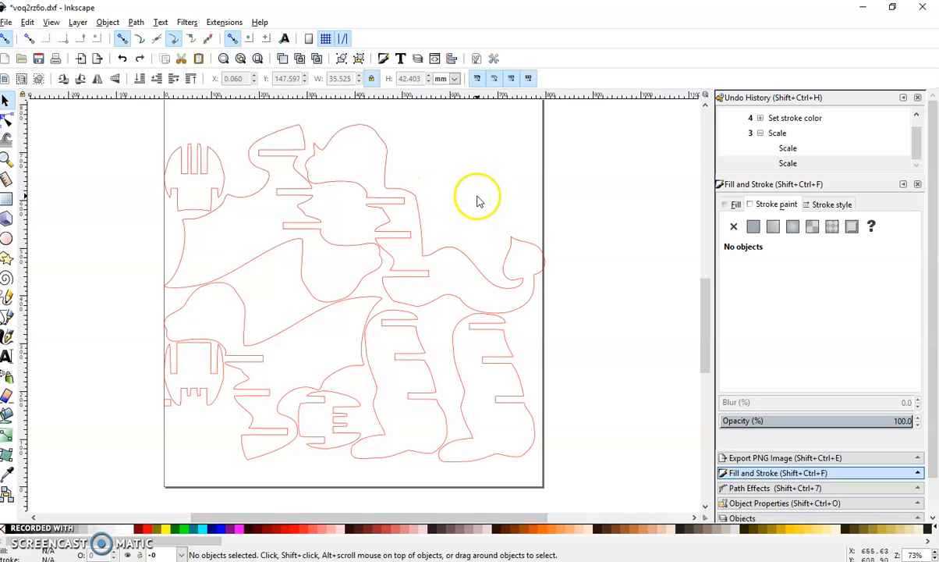
# Resize the page to fit all the selected puzzle paths with zero margins, deselect them, and close the document properties.
pyautogui.click(6, 23)
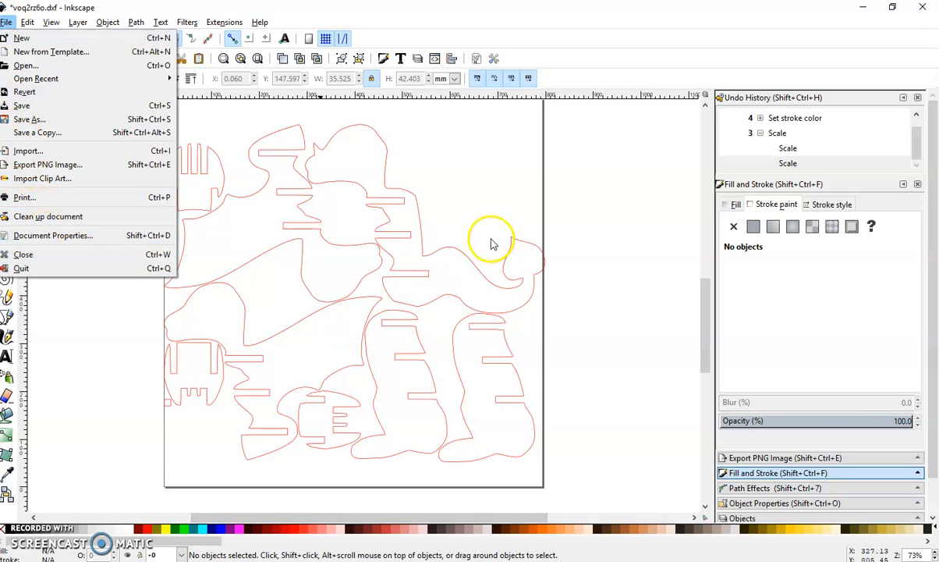
pyautogui.click(432, 201)
pyautogui.moveTo(143, 99); pyautogui.dragTo(654, 483)
pyautogui.rightClick(487, 321)
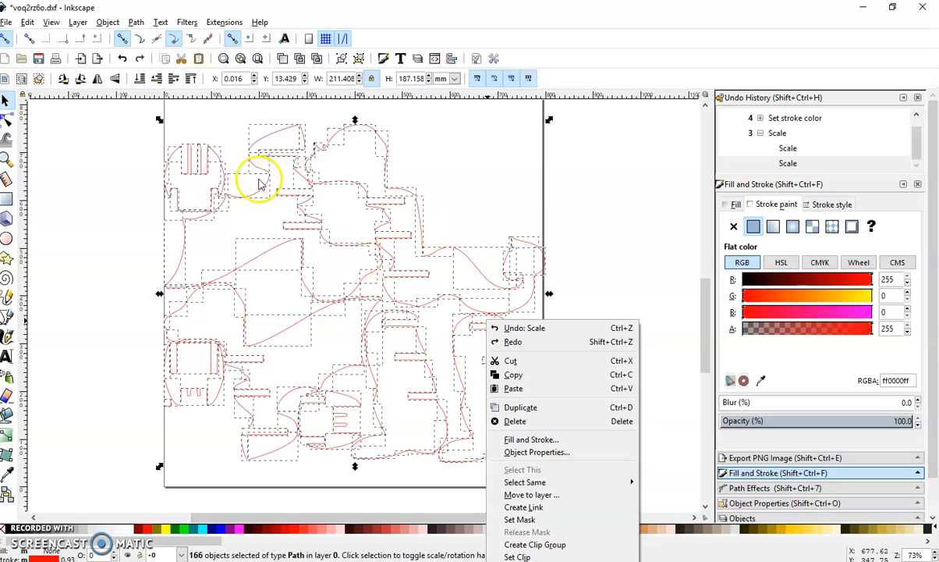
pyautogui.click(7, 22)
pyautogui.click(8, 23)
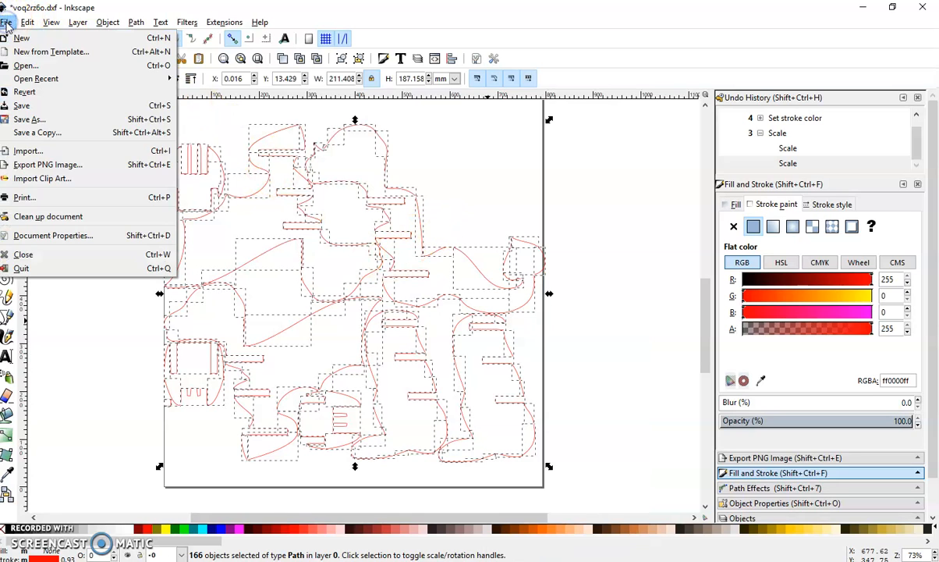
pyautogui.click(67, 235)
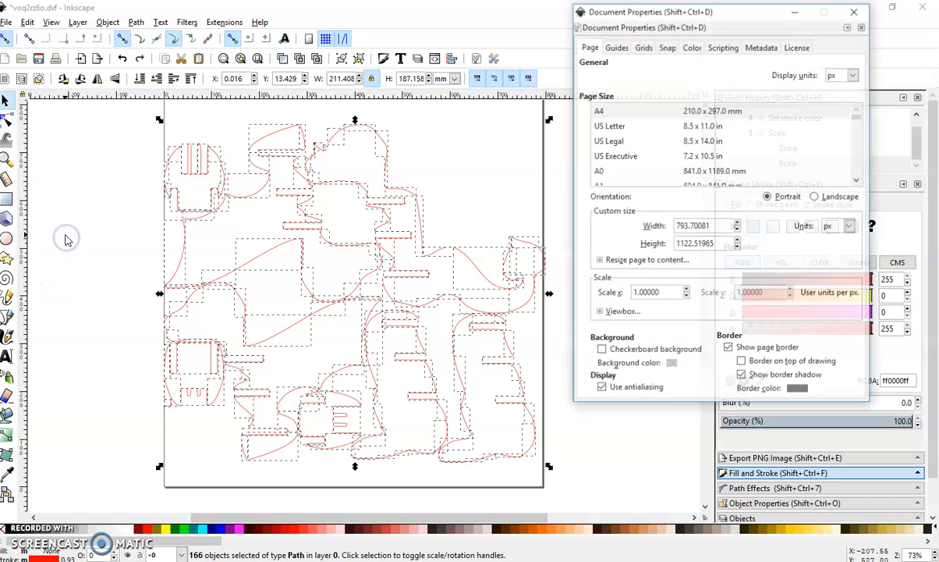
pyautogui.click(616, 262)
pyautogui.click(724, 332)
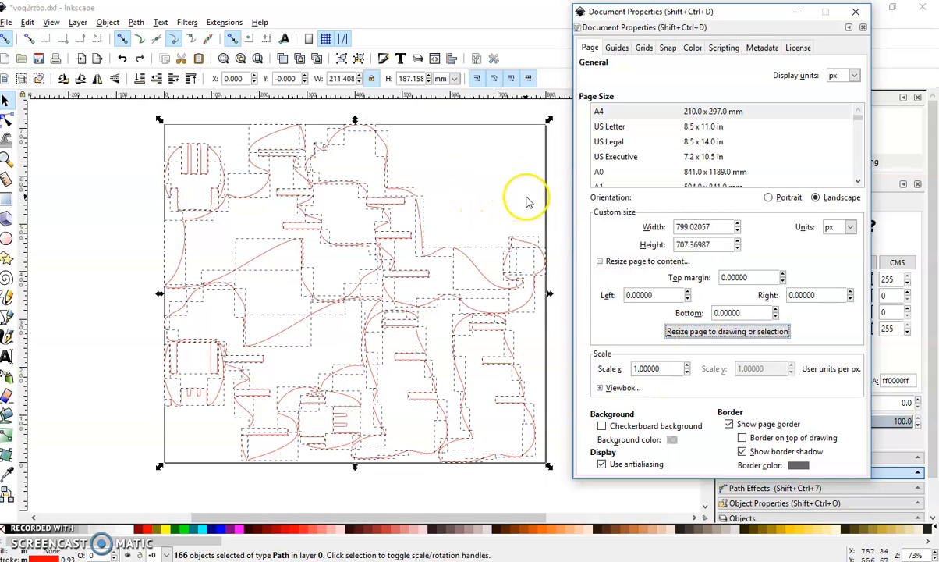
pyautogui.click(551, 200)
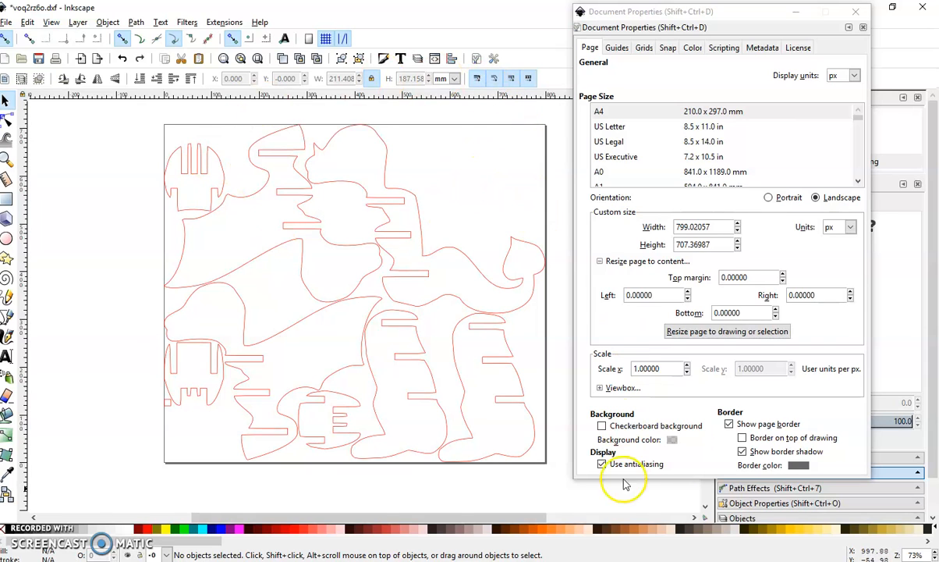
pyautogui.click(856, 12)
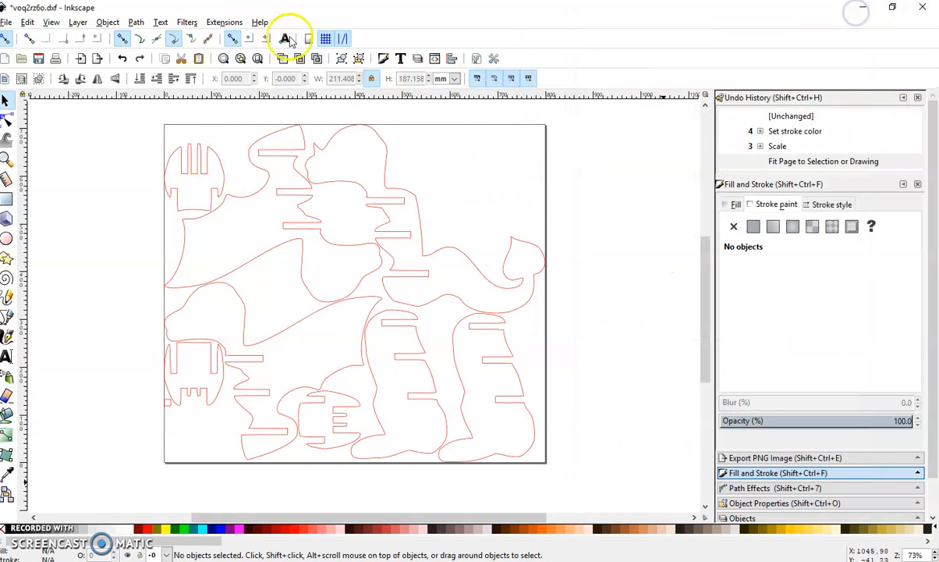
# Start saving the drawing under a new name as Laser Draw LYZ (*.lyz), naming it with the owner's name followed by "- Dino".
pyautogui.click(5, 21)
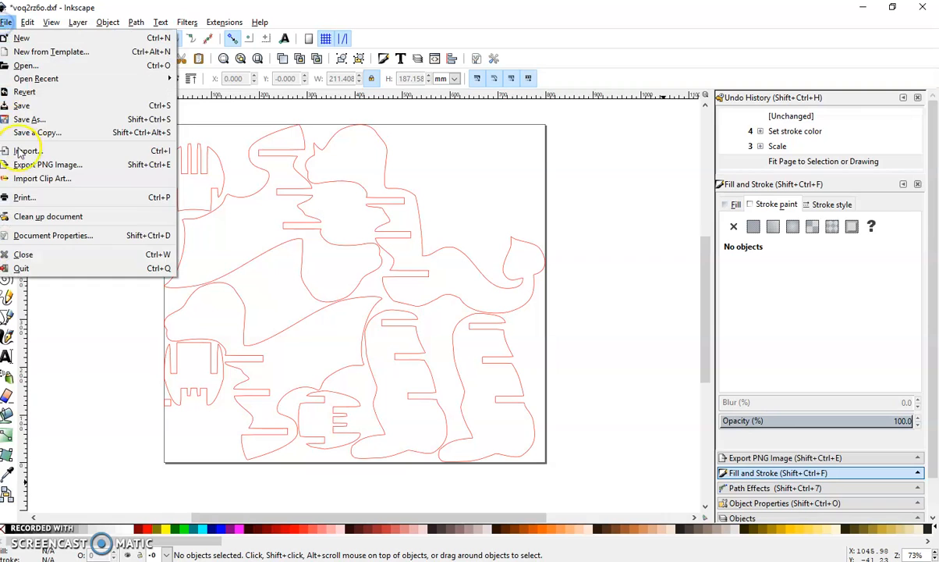
pyautogui.click(29, 119)
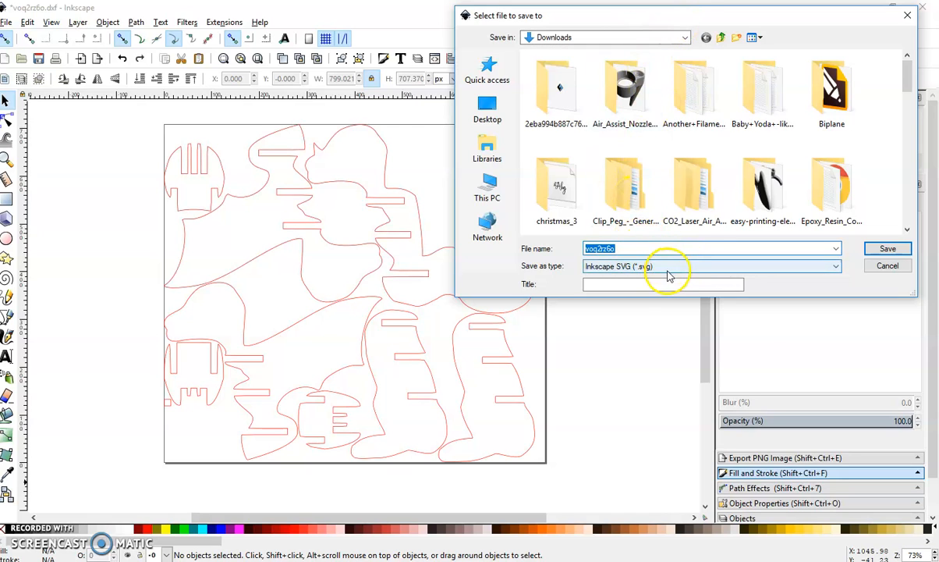
pyautogui.click(674, 269)
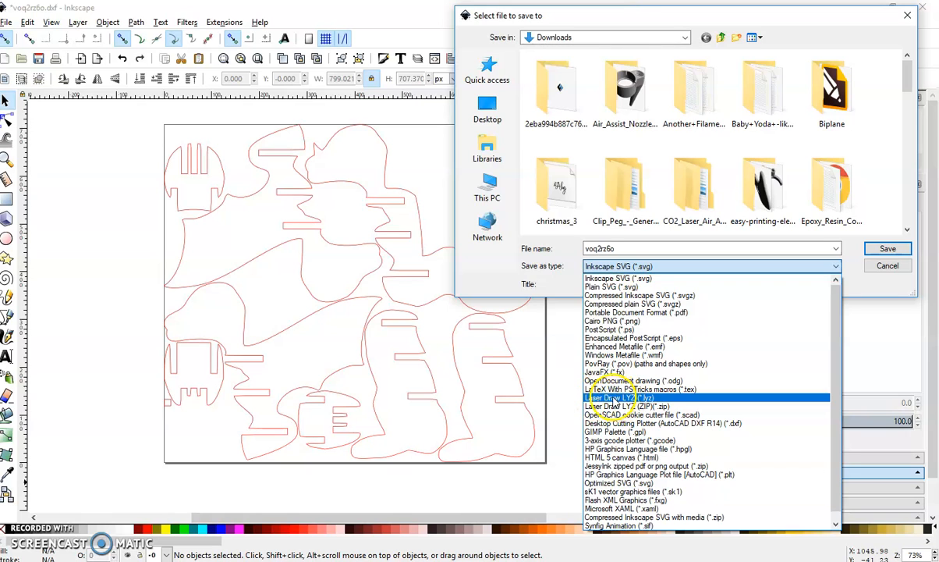
pyautogui.click(615, 399)
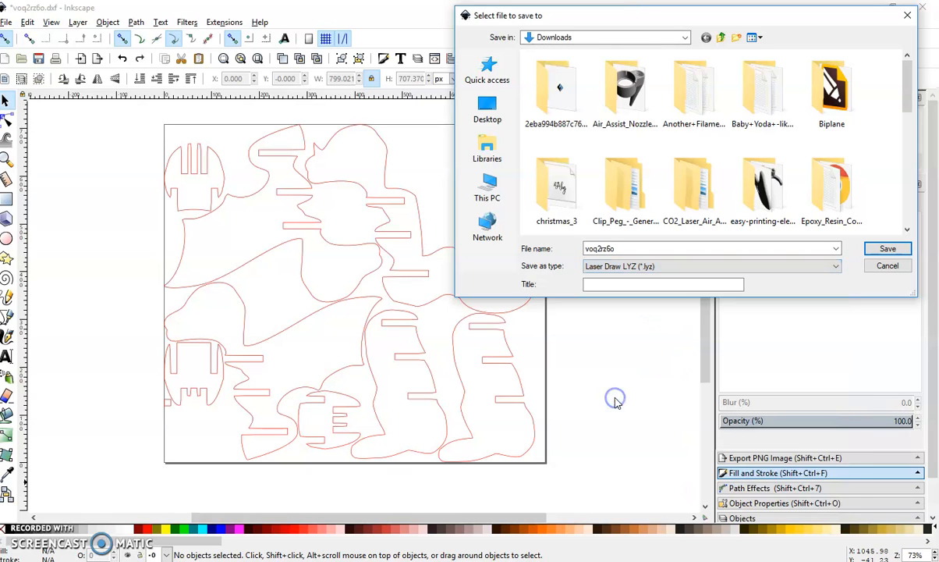
pyautogui.doubleClick(632, 248)
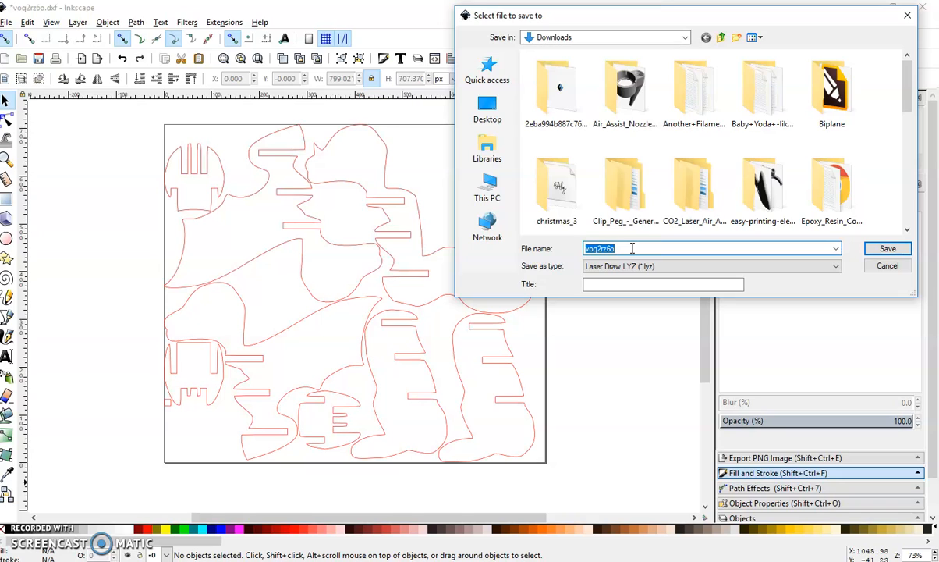
pyautogui.write('Mr. ')
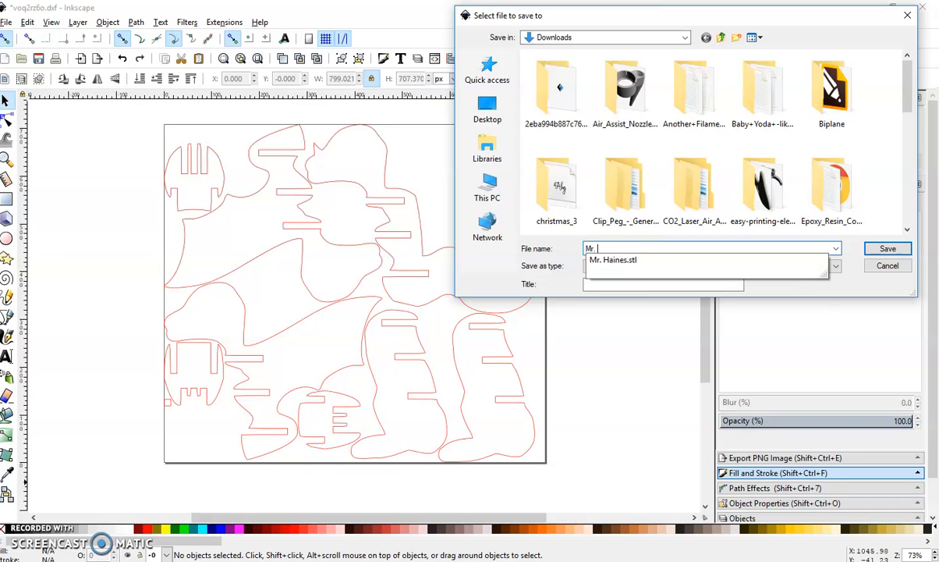
pyautogui.write('Haines - Dino')
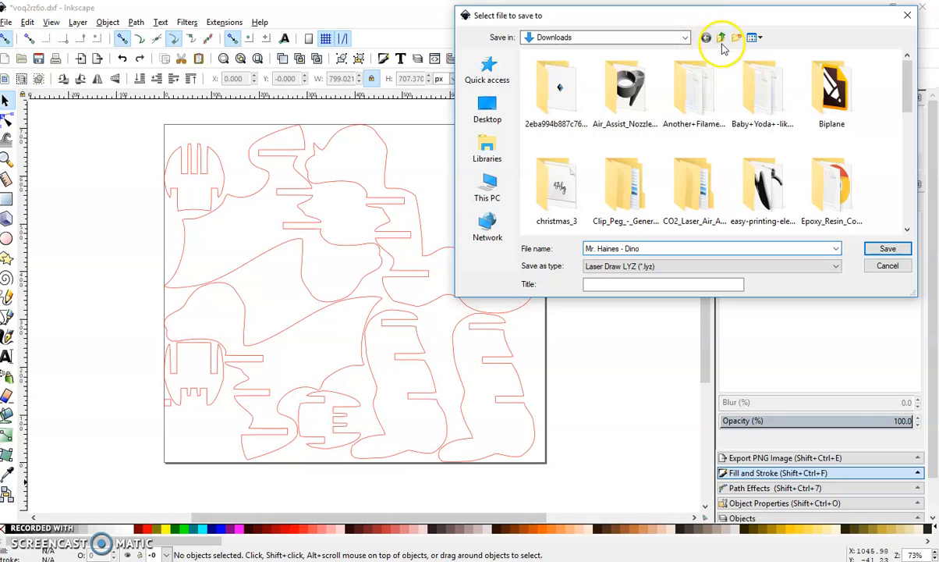
# Choose the 3-D puzzles folder in My Drive on Google Drive File Stream (G:) as the destination, and save.
pyautogui.click(685, 37)
pyautogui.click(675, 38)
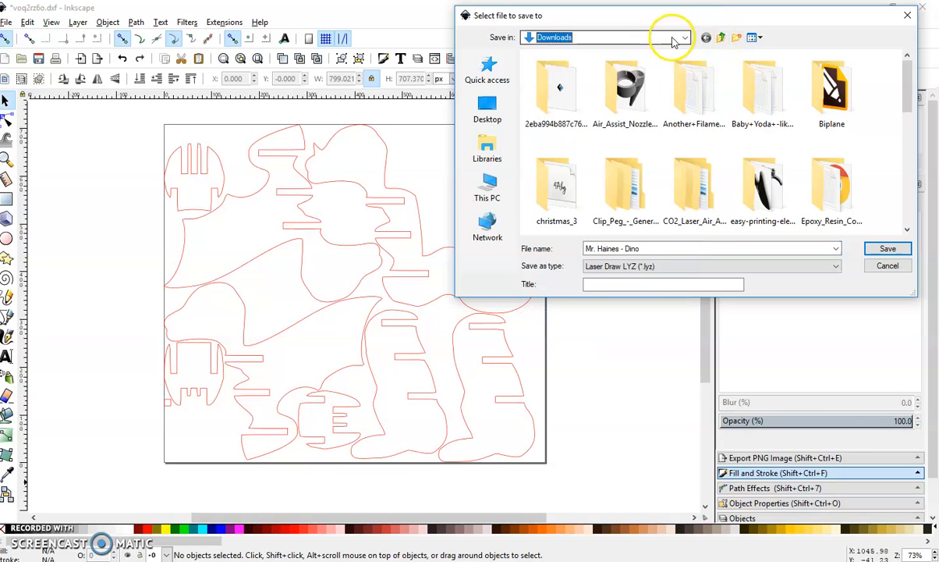
pyautogui.click(677, 39)
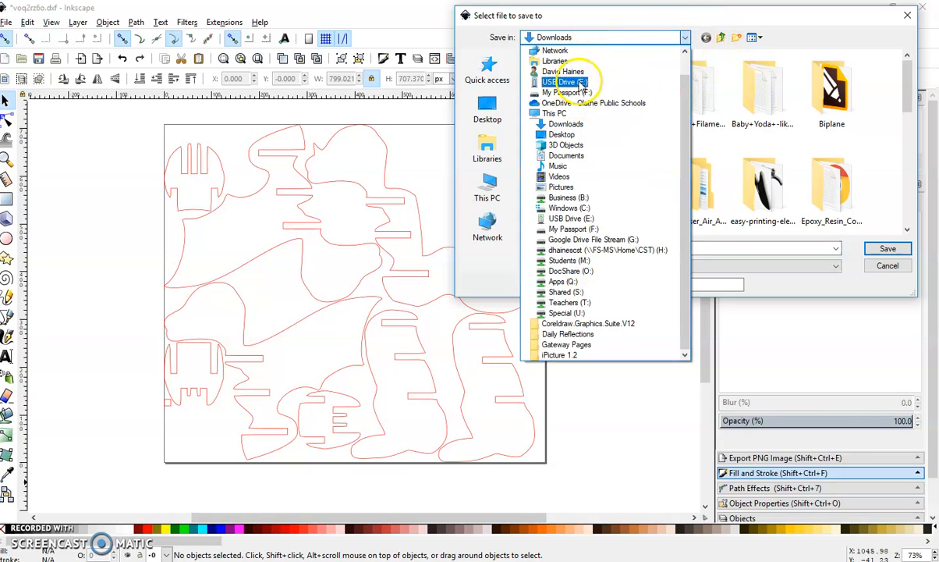
pyautogui.click(572, 92)
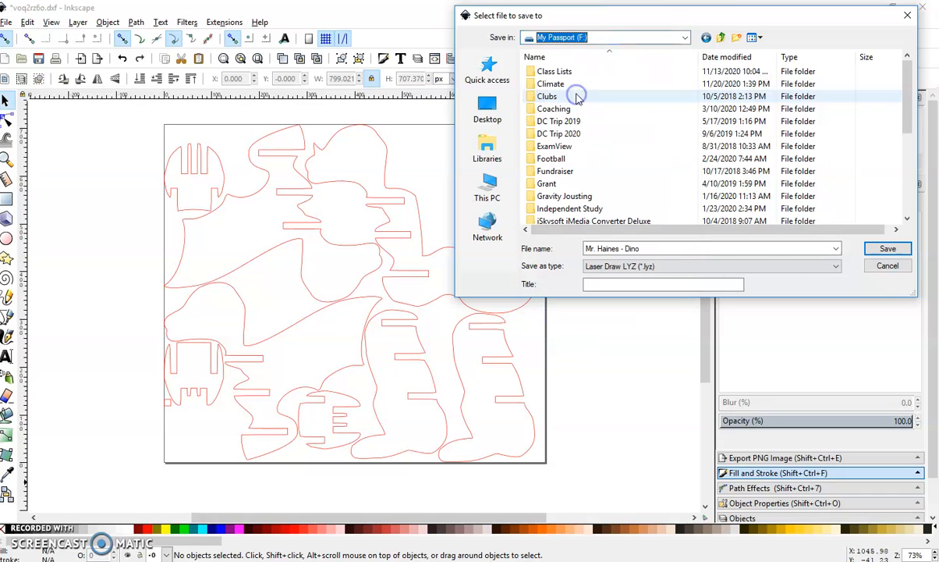
pyautogui.click(674, 41)
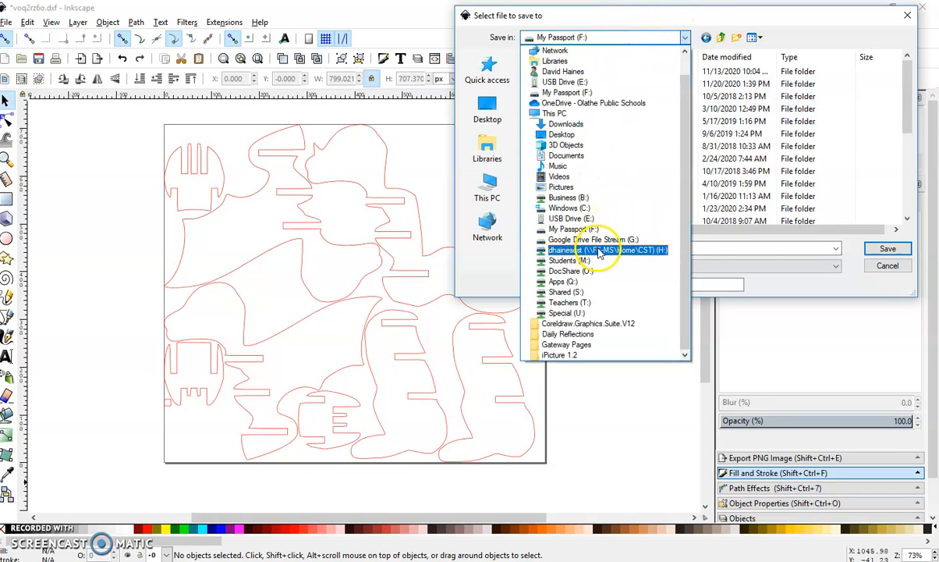
pyautogui.click(595, 240)
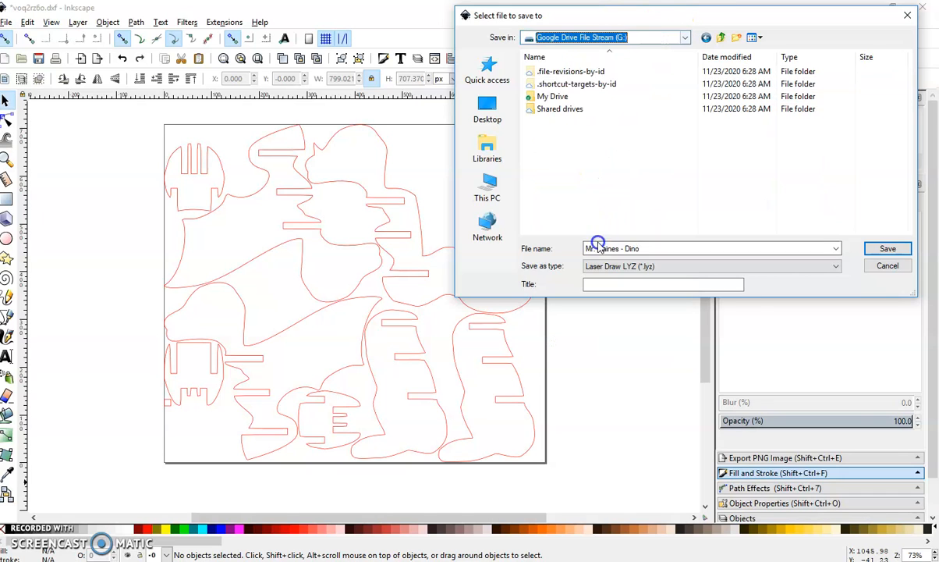
pyautogui.doubleClick(556, 95)
pyautogui.doubleClick(563, 84)
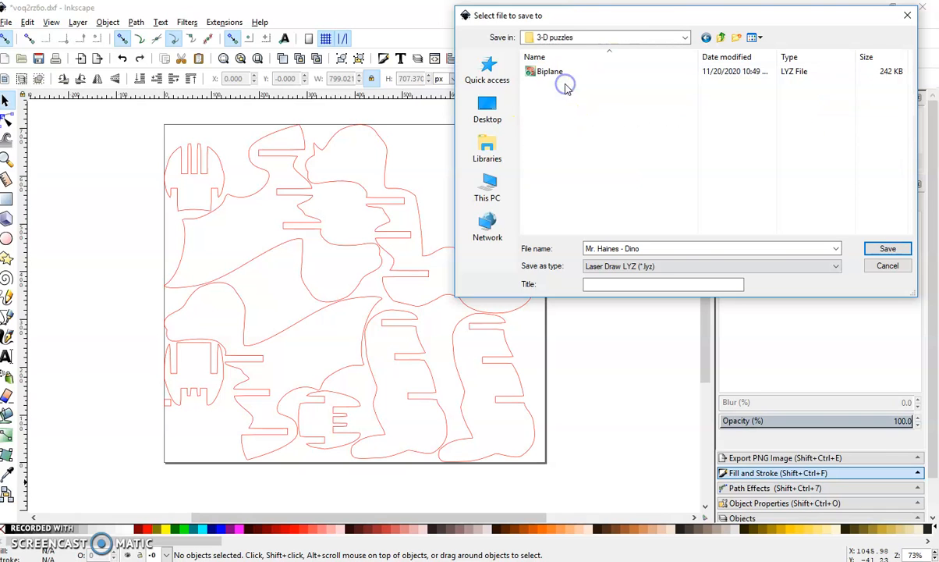
pyautogui.click(888, 249)
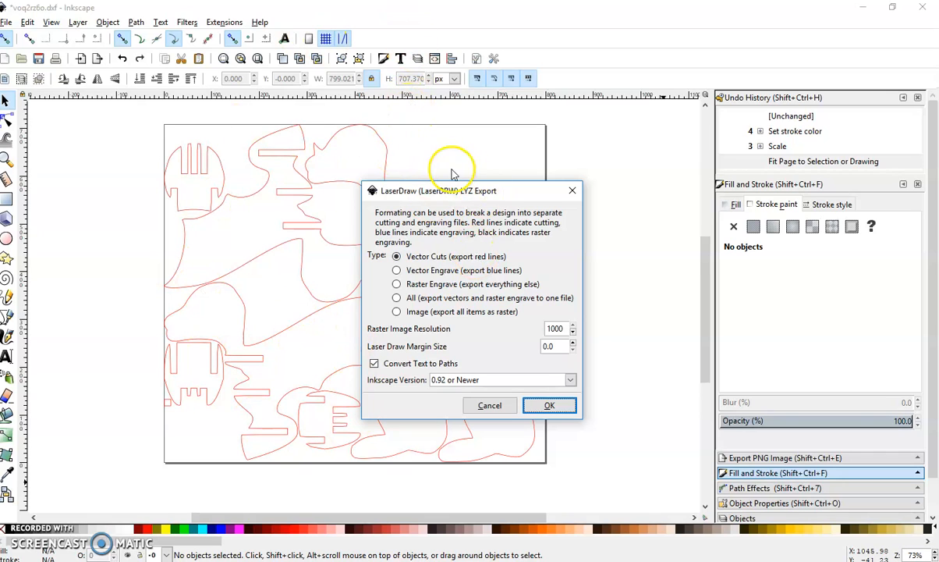
# Export the LYZ file as Vector Cuts (export red lines) for Inkscape version 0.92 or Newer, and dismiss the script notice.
pyautogui.moveTo(529, 192); pyautogui.dragTo(680, 139)
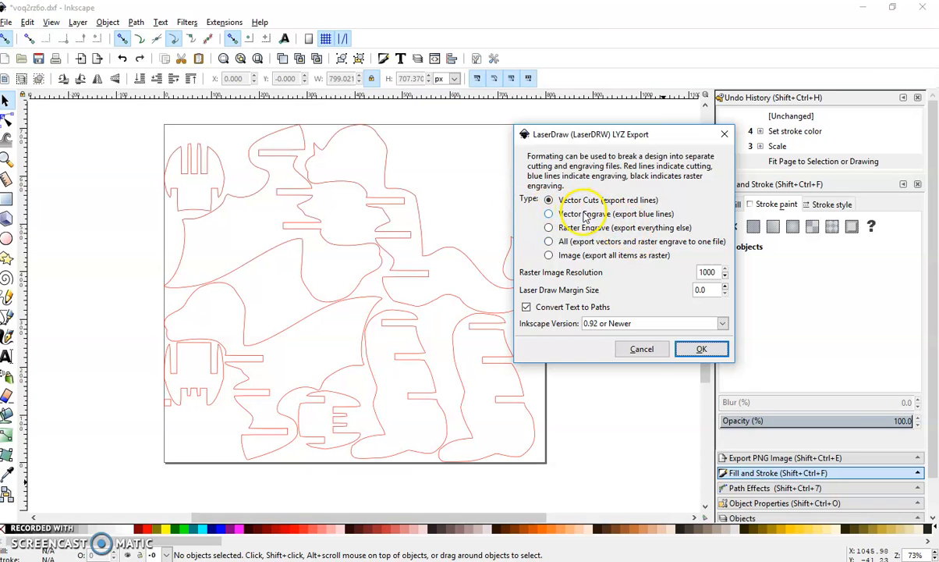
pyautogui.click(722, 325)
pyautogui.click(723, 324)
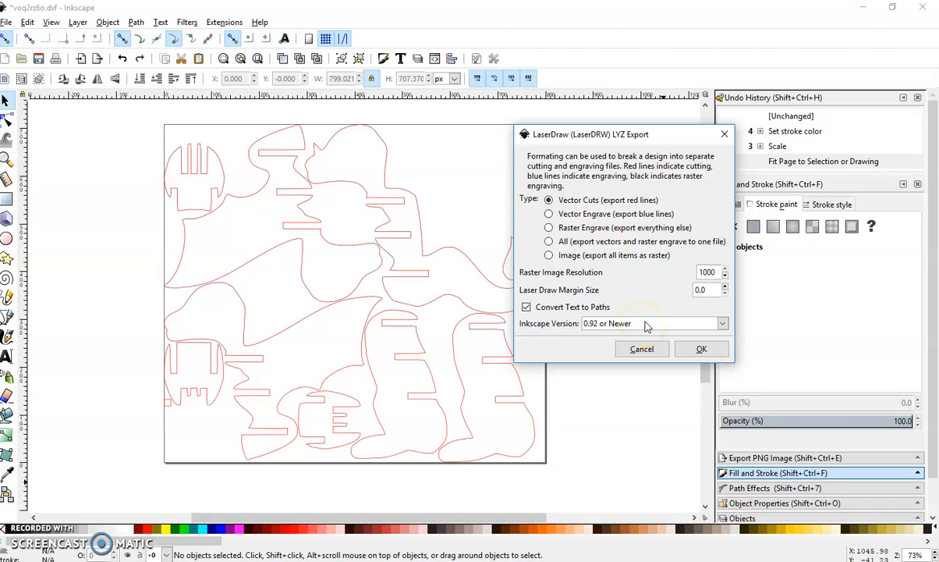
pyautogui.click(700, 351)
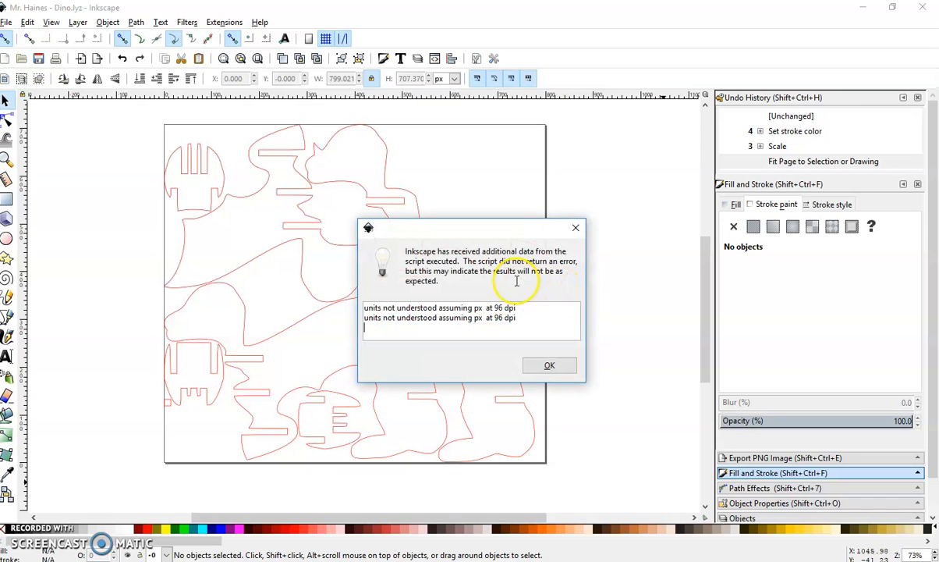
pyautogui.click(560, 365)
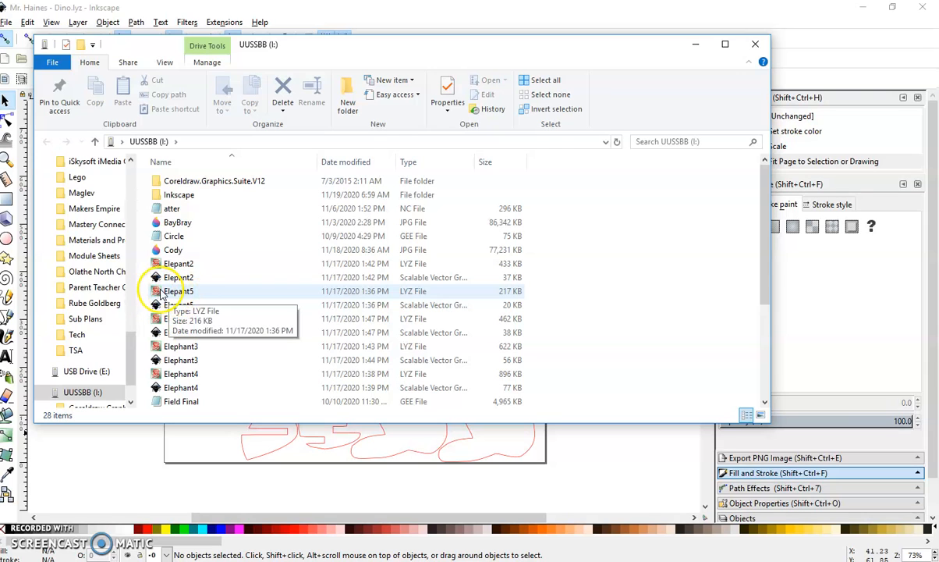
# Close the USB drive's file window and start saving another copy of the drawing as Laser Draw LYZ (*.lyz).
pyautogui.click(755, 48)
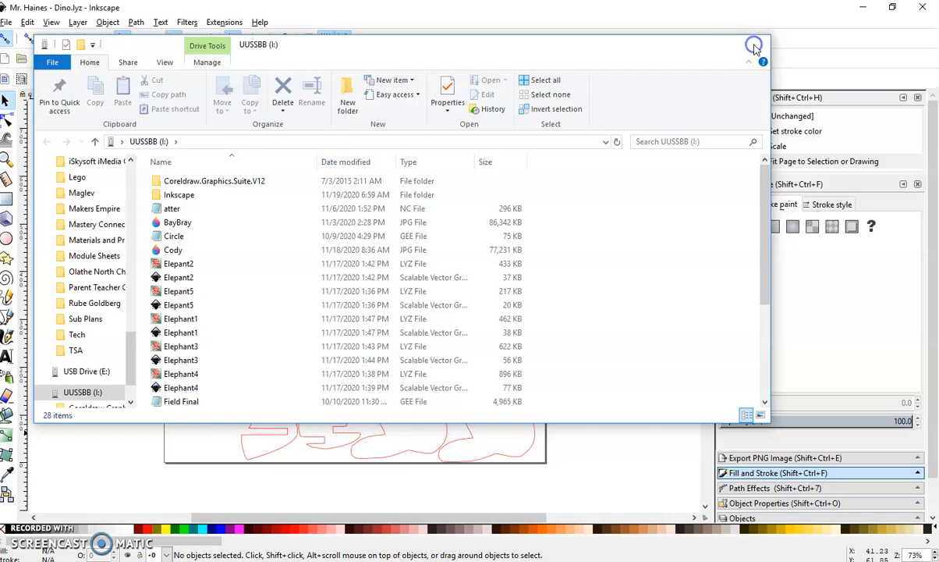
pyautogui.click(6, 23)
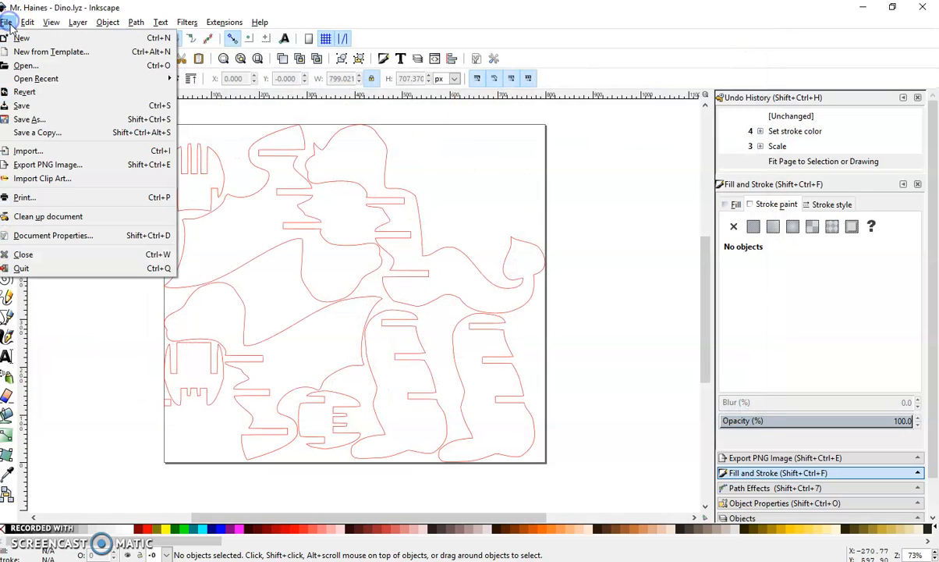
pyautogui.click(35, 121)
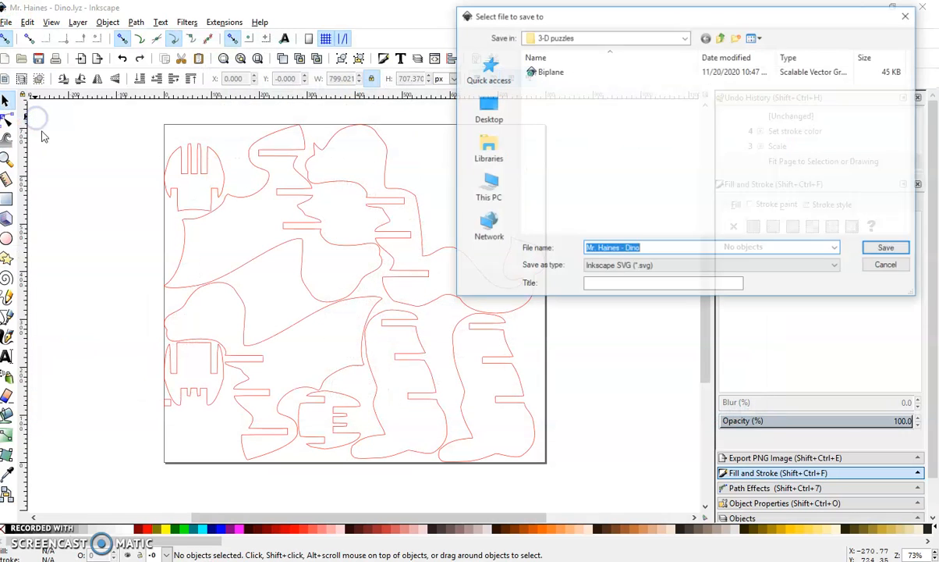
pyautogui.click(611, 266)
pyautogui.click(641, 396)
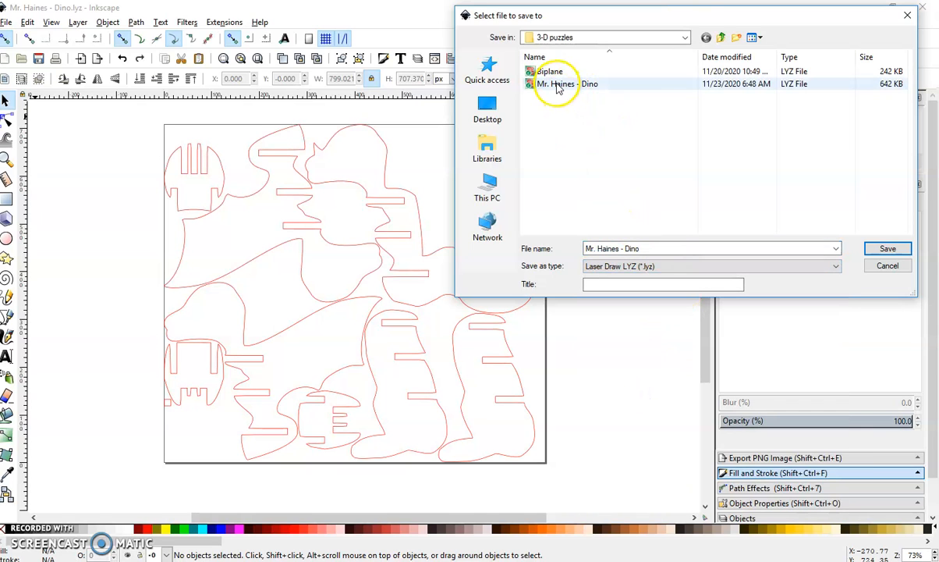
# Choose the UUSSBB (I:) drive as the destination for the LYZ copy.
pyautogui.click(608, 35)
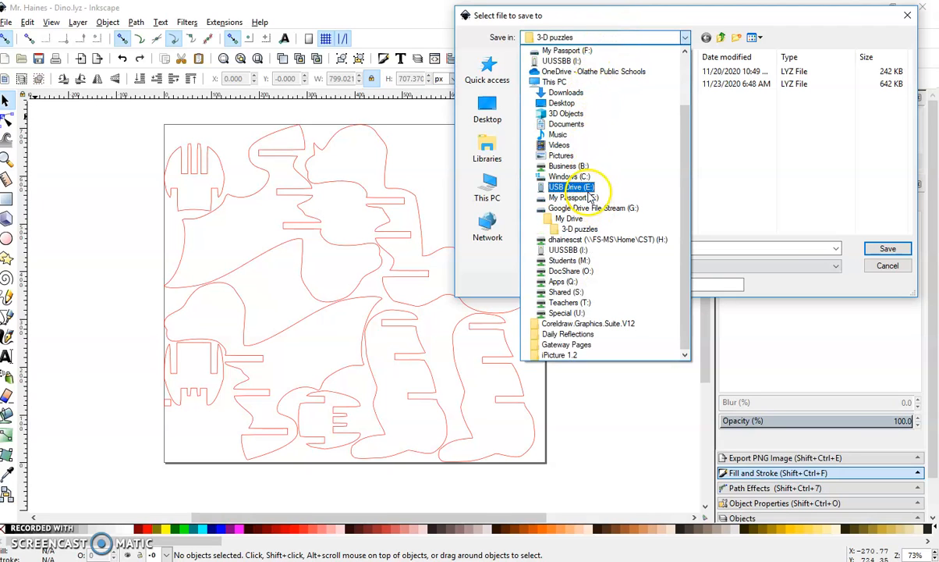
pyautogui.click(575, 189)
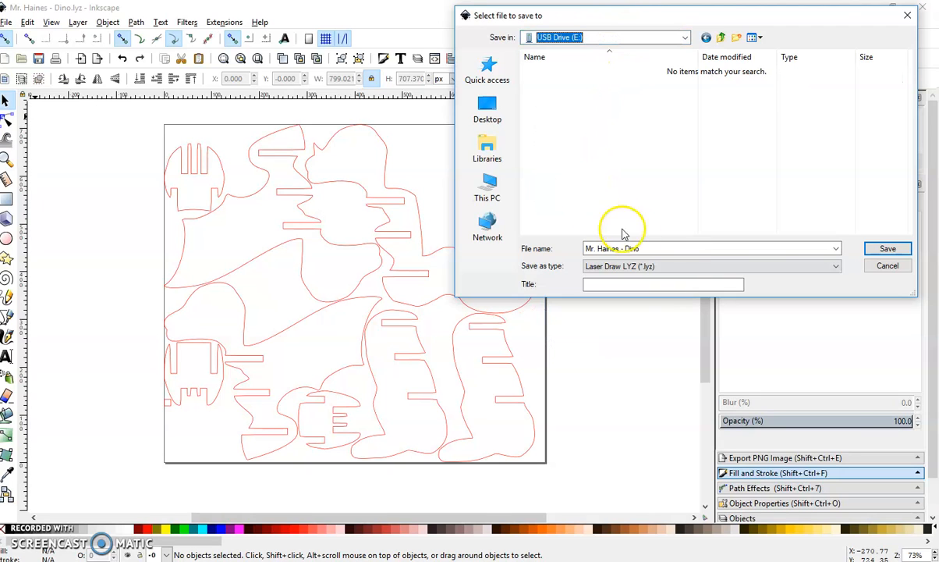
pyautogui.click(626, 38)
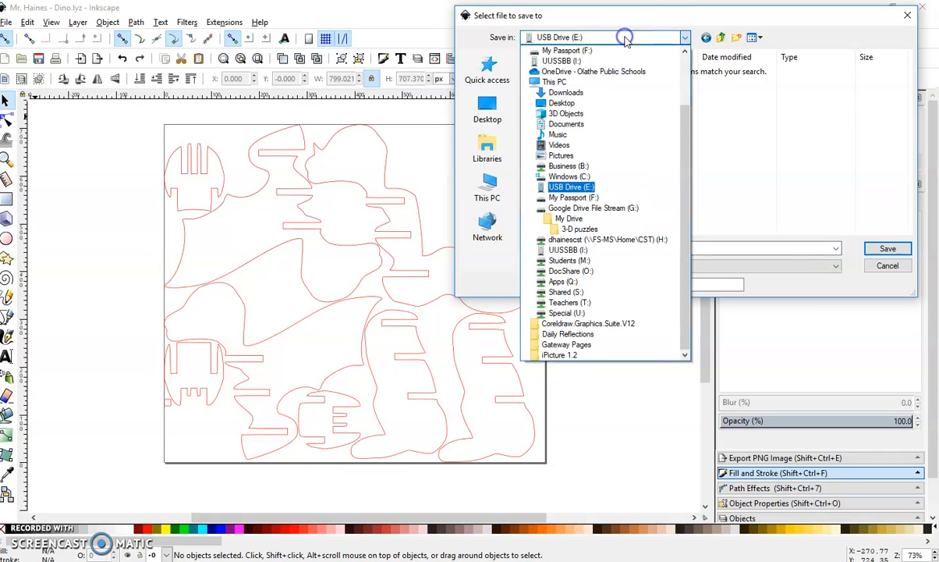
pyautogui.click(570, 251)
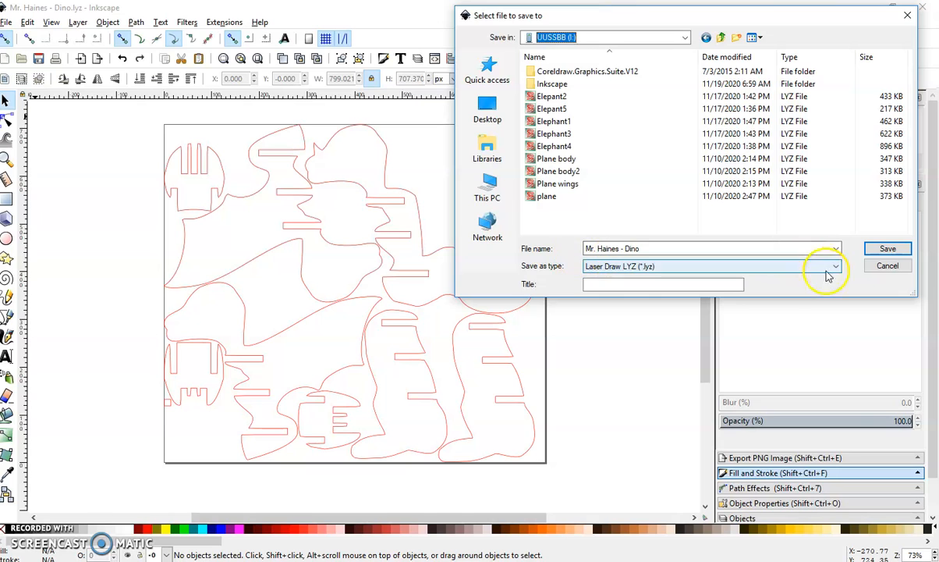
# Save the LYZ copy as Vector Cuts (export red lines) for Inkscape version 0.92 or Newer, and dismiss the script notice.
pyautogui.click(888, 248)
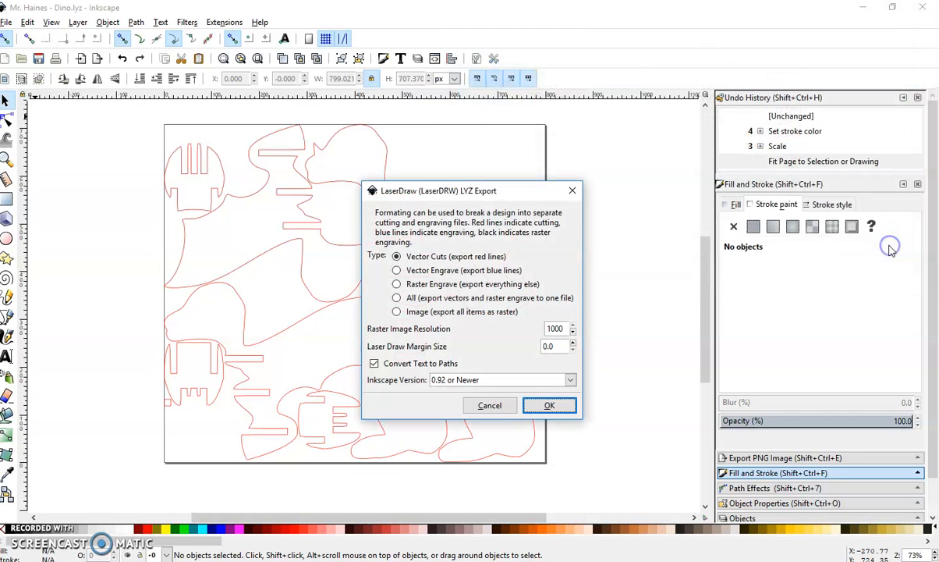
pyautogui.click(547, 406)
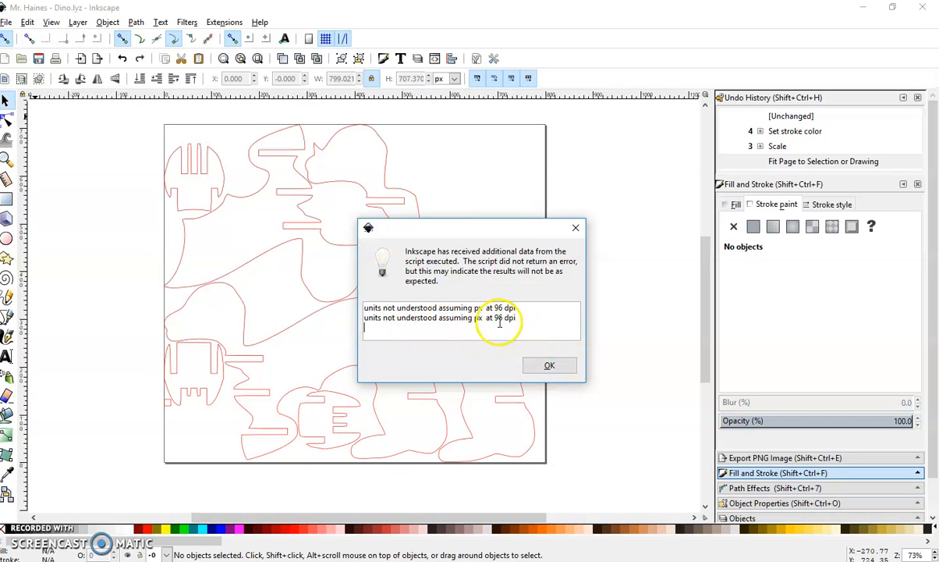
pyautogui.click(549, 365)
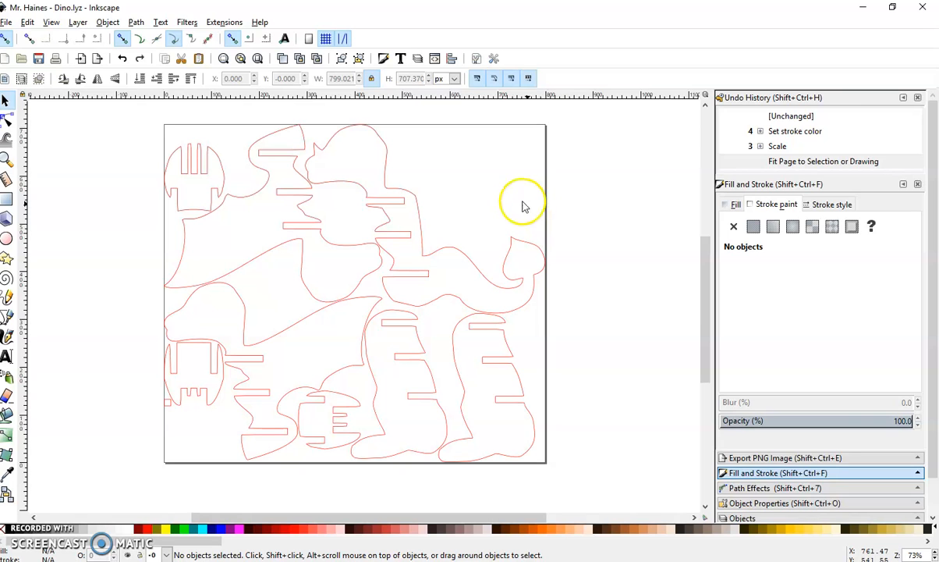
pyautogui.moveTo(158, 123)
pyautogui.mouseDown()
pyautogui.moveTo(279, 205)
pyautogui.moveTo(591, 500)
pyautogui.mouseUp()
pyautogui.click(613, 304)
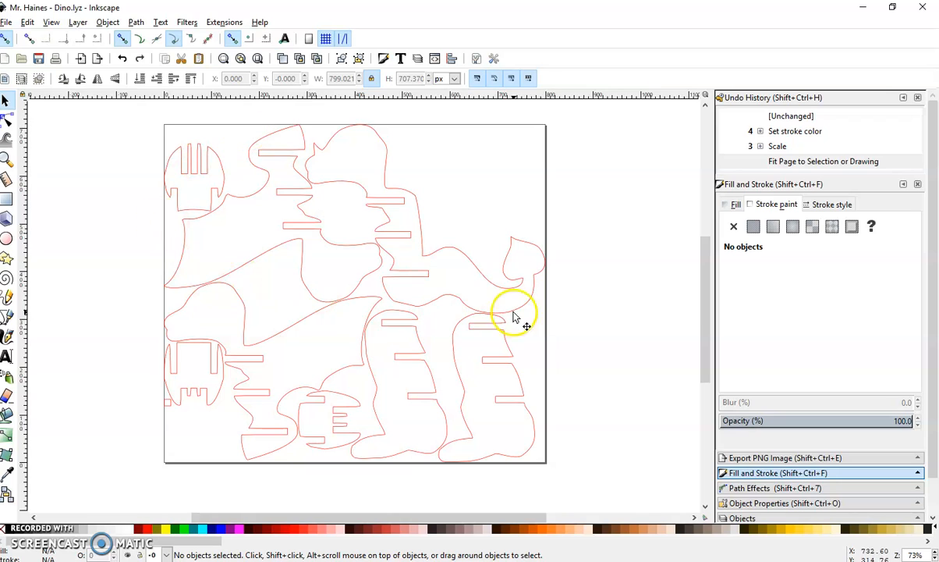
pyautogui.click(483, 187)
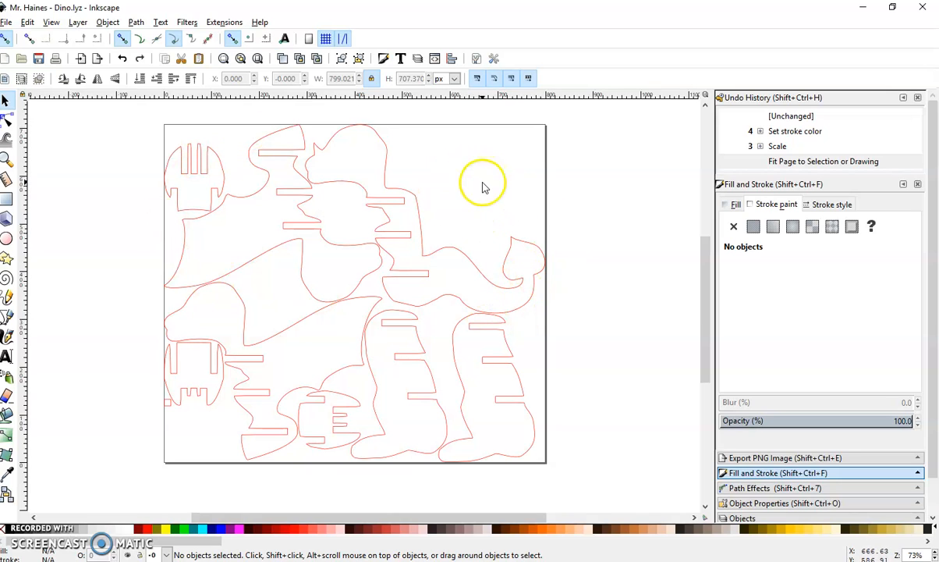
pyautogui.click(477, 210)
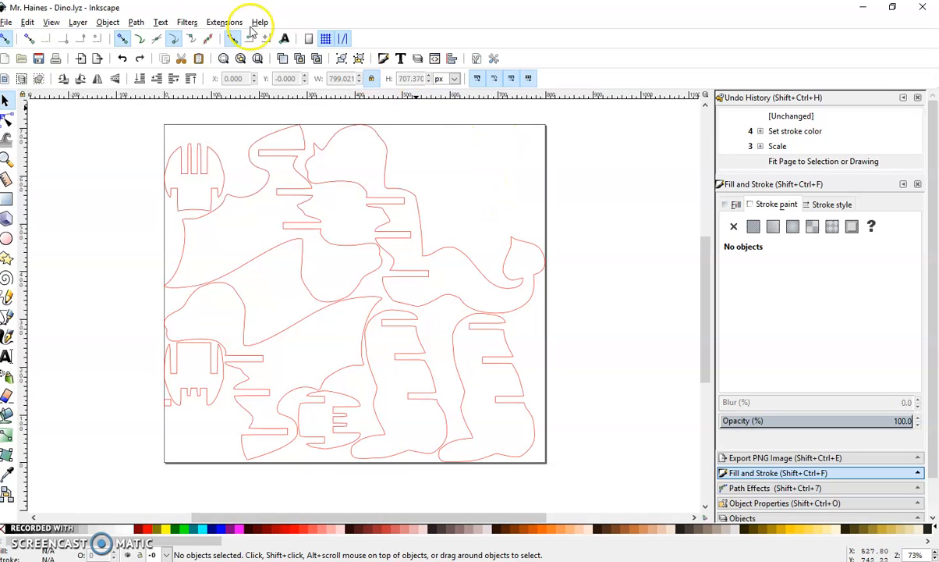